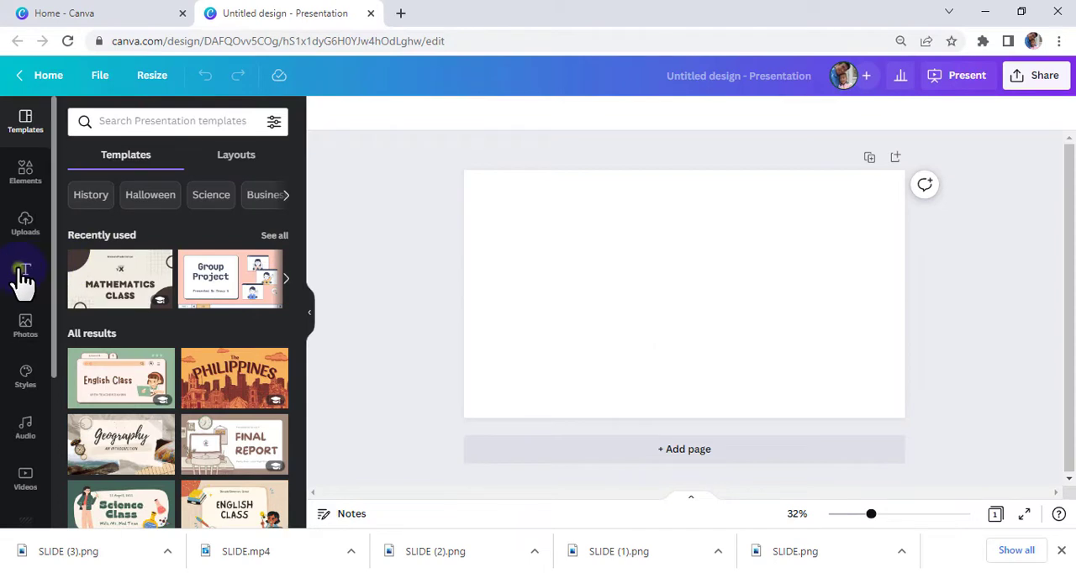
Add a heading reading "SLICED" to the blank page and enlarge it to about font size 275.
click(22, 279)
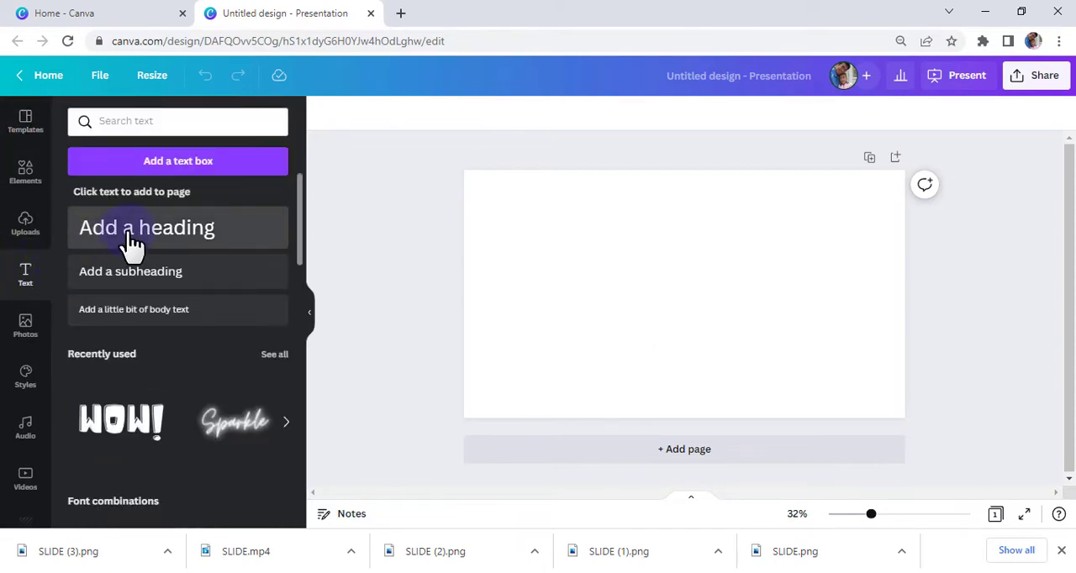
drag(167, 243, 665, 297)
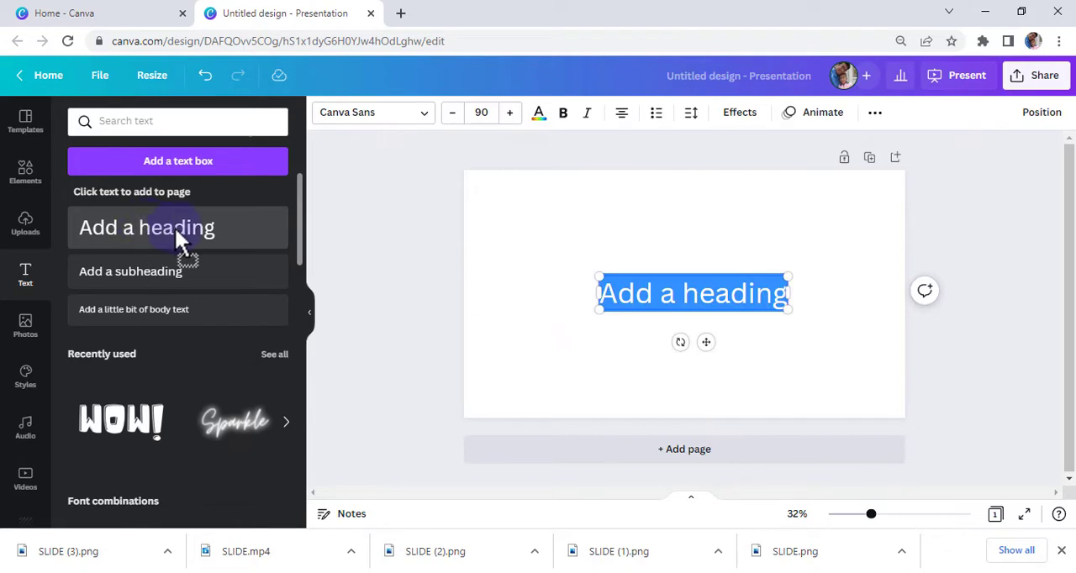
text(SLICED)
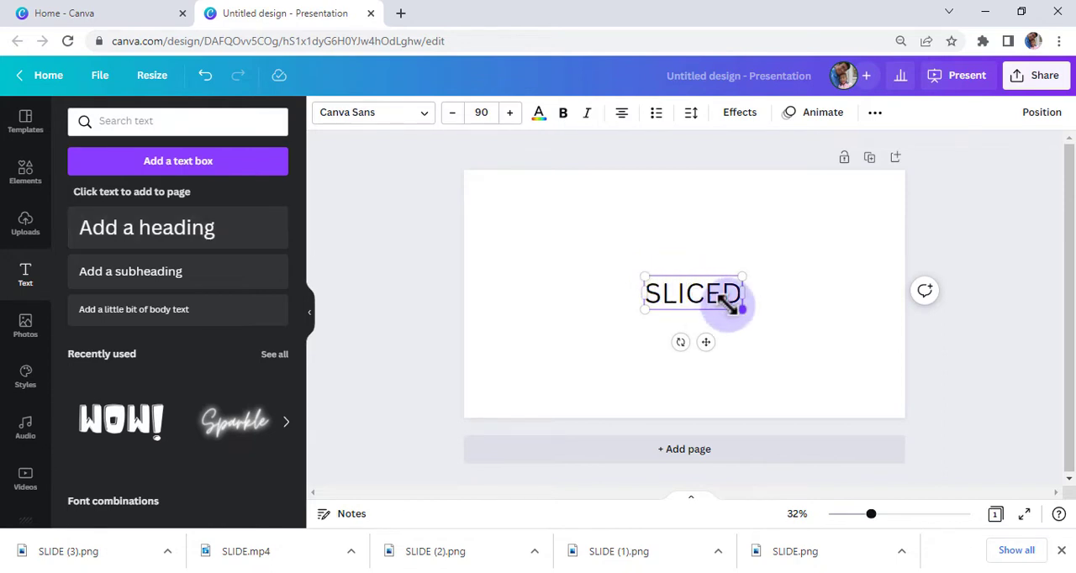
drag(741, 308, 821, 356)
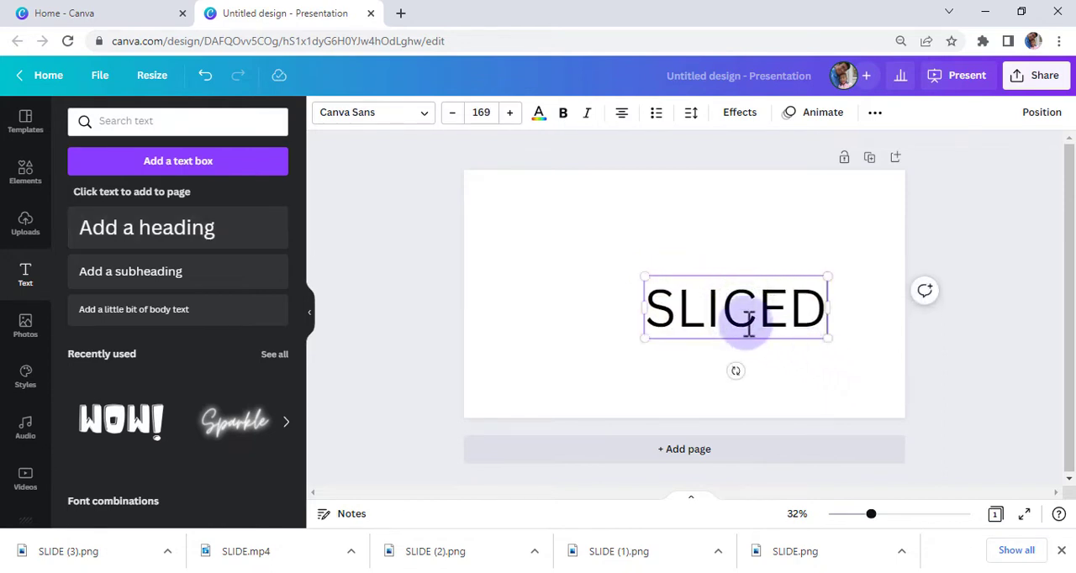
drag(643, 278, 535, 230)
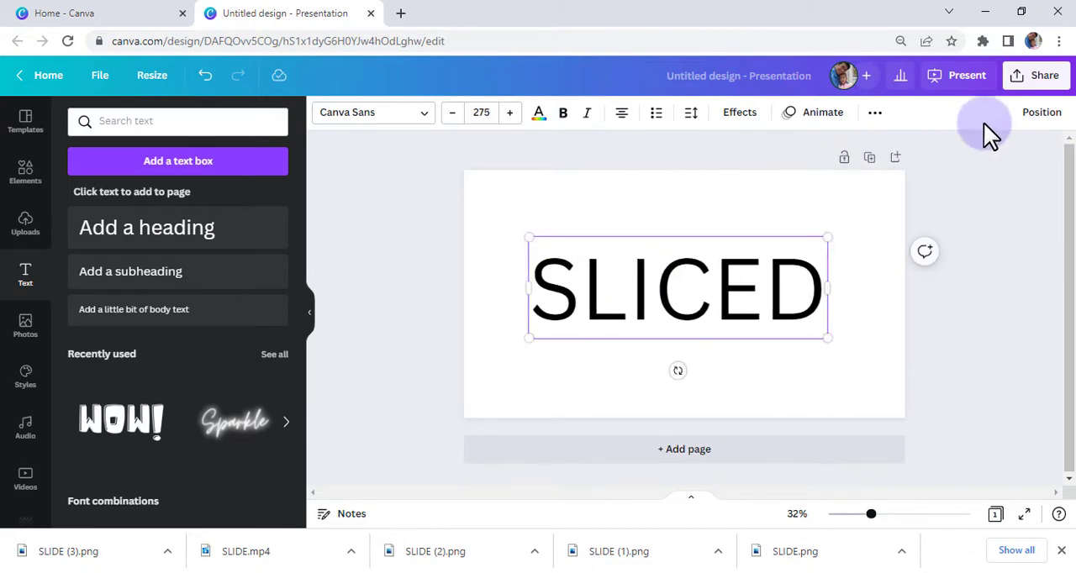
Align the SLICED heading to the middle and center of the page.
click(1042, 117)
click(850, 243)
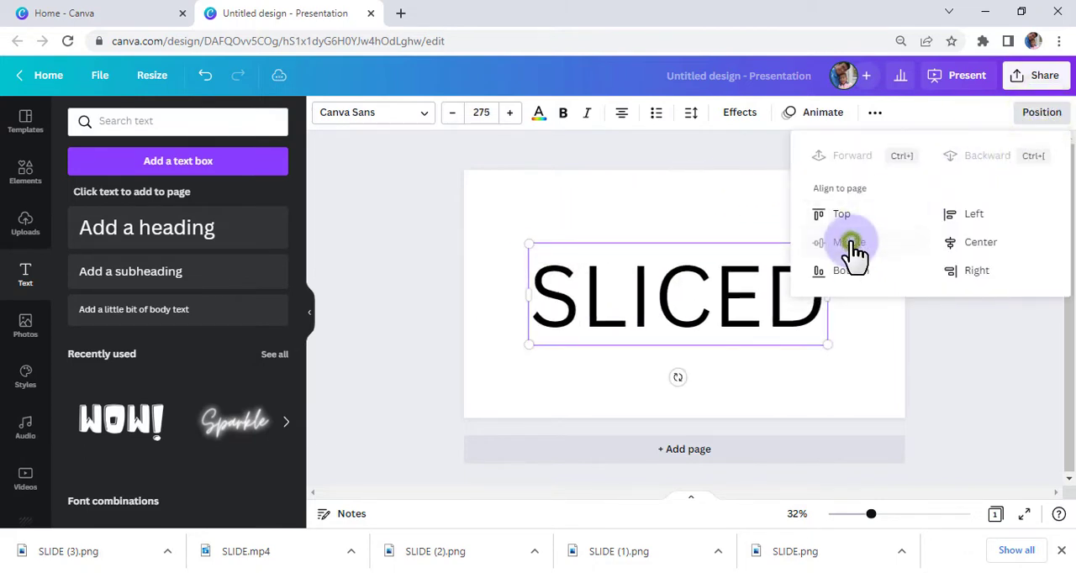
click(954, 248)
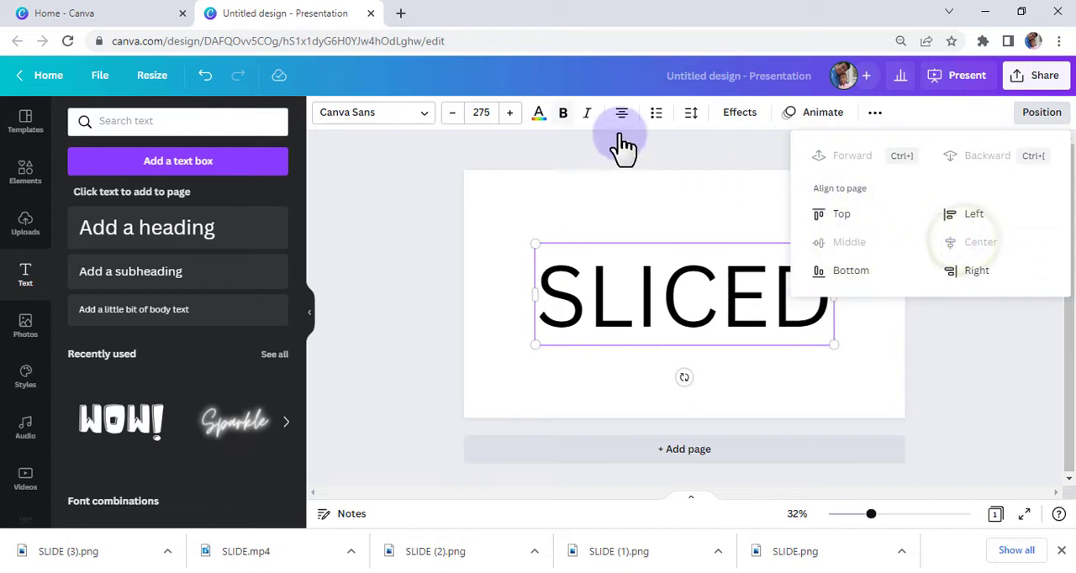
Try bold on the SLICED heading and set its font to Archivo Black.
click(563, 117)
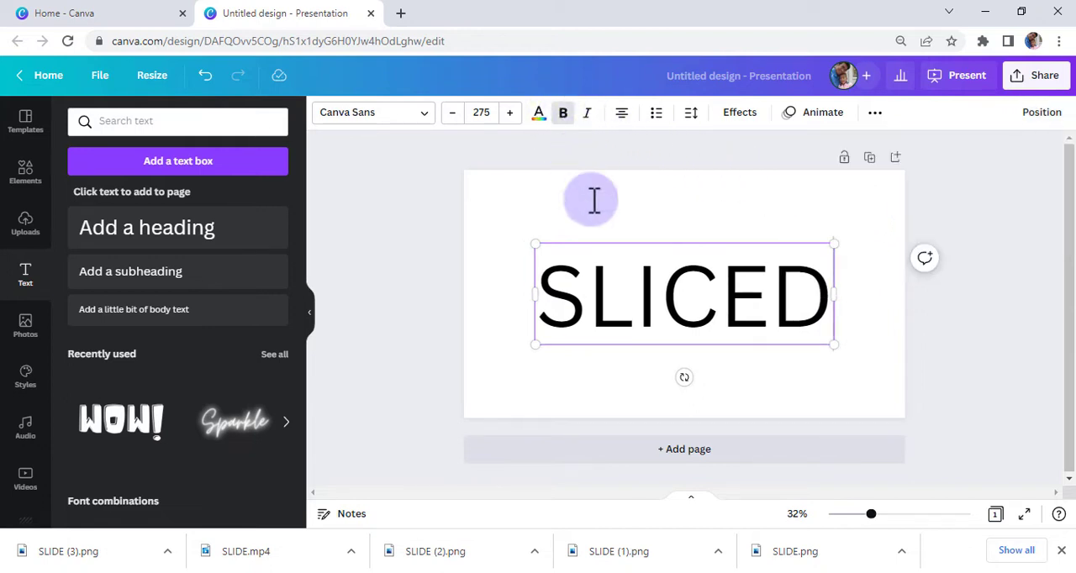
click(629, 307)
drag(828, 307, 536, 303)
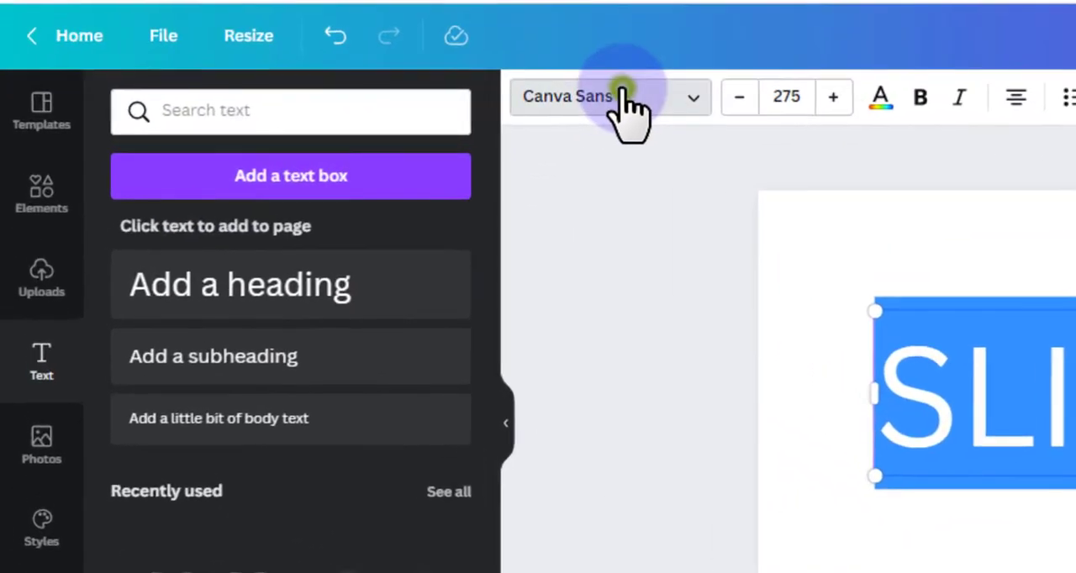
click(502, 104)
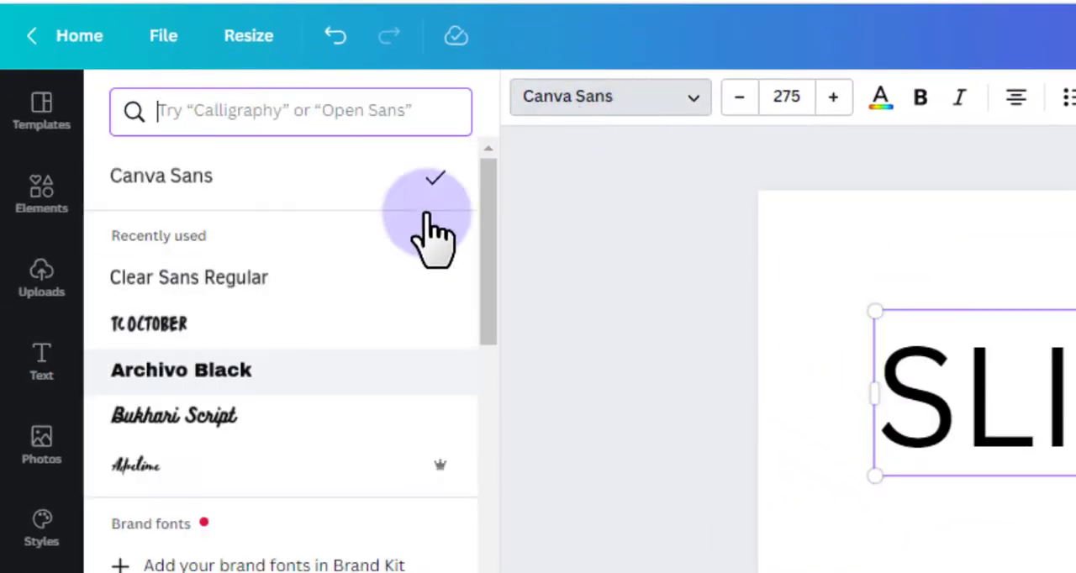
click(188, 377)
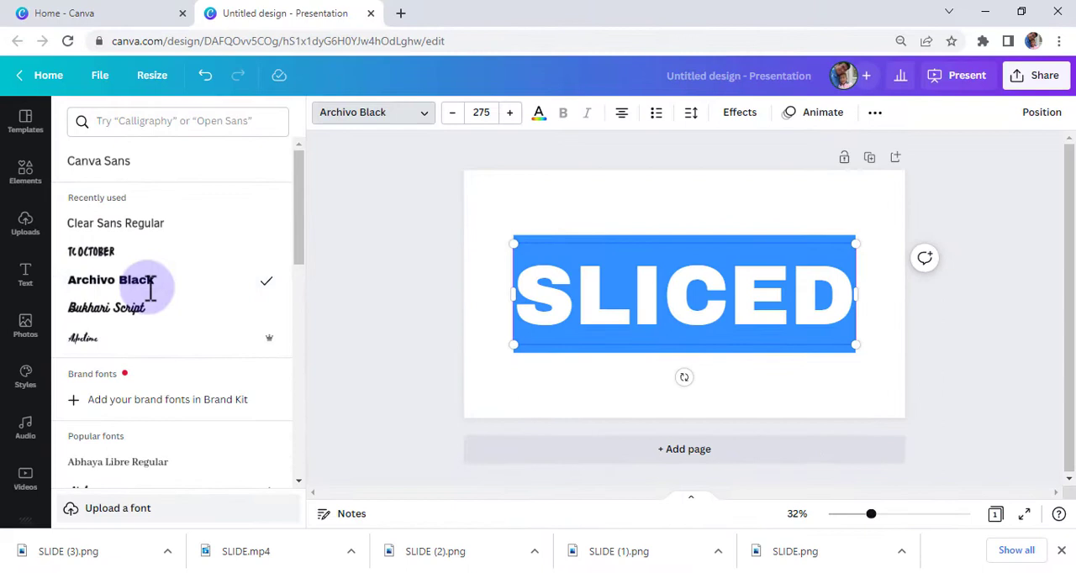
click(565, 371)
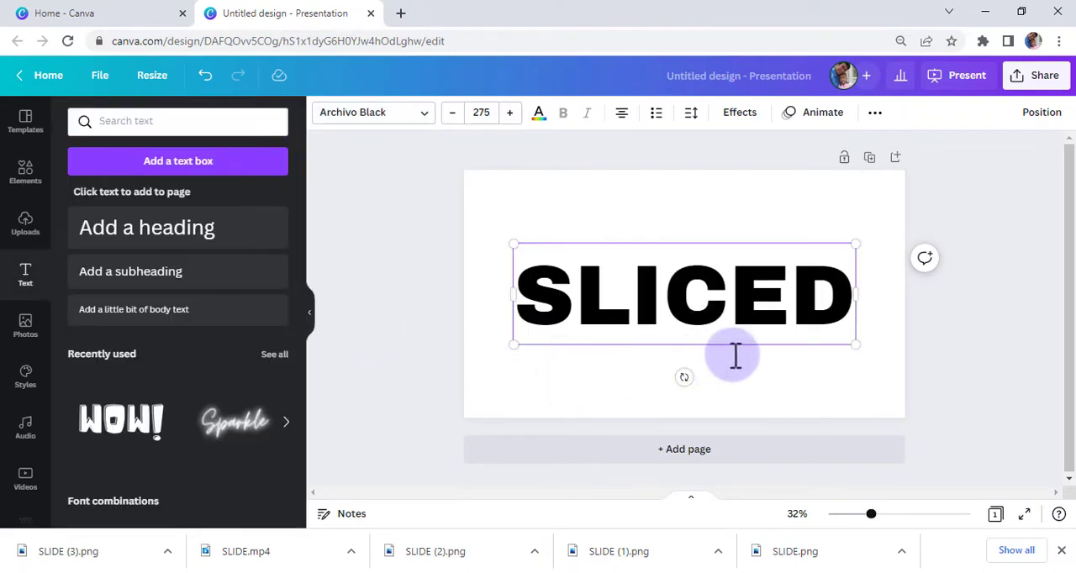
Set the page background to the default orange color.
click(578, 210)
click(486, 190)
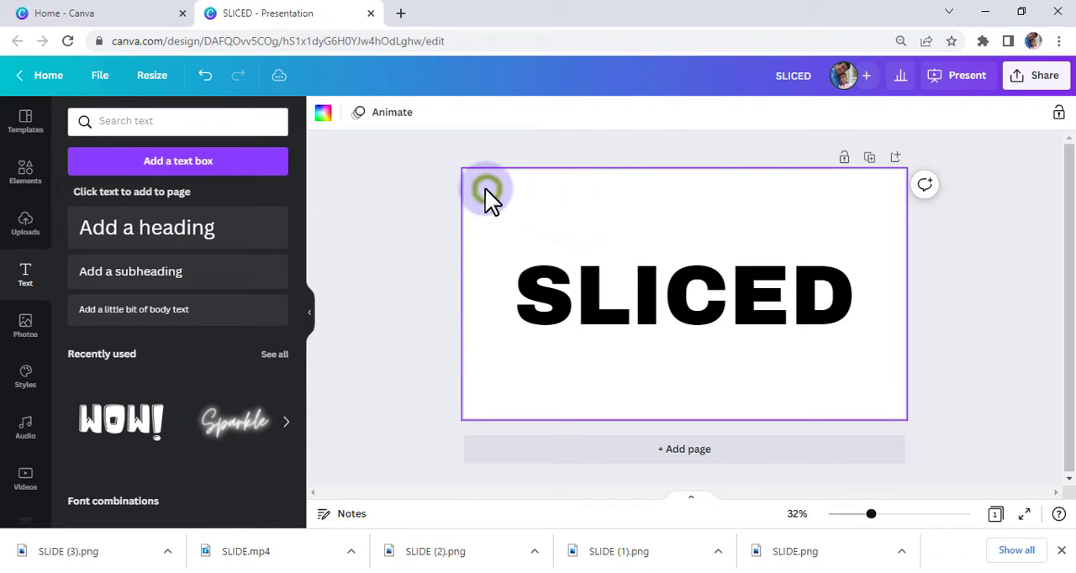
click(324, 115)
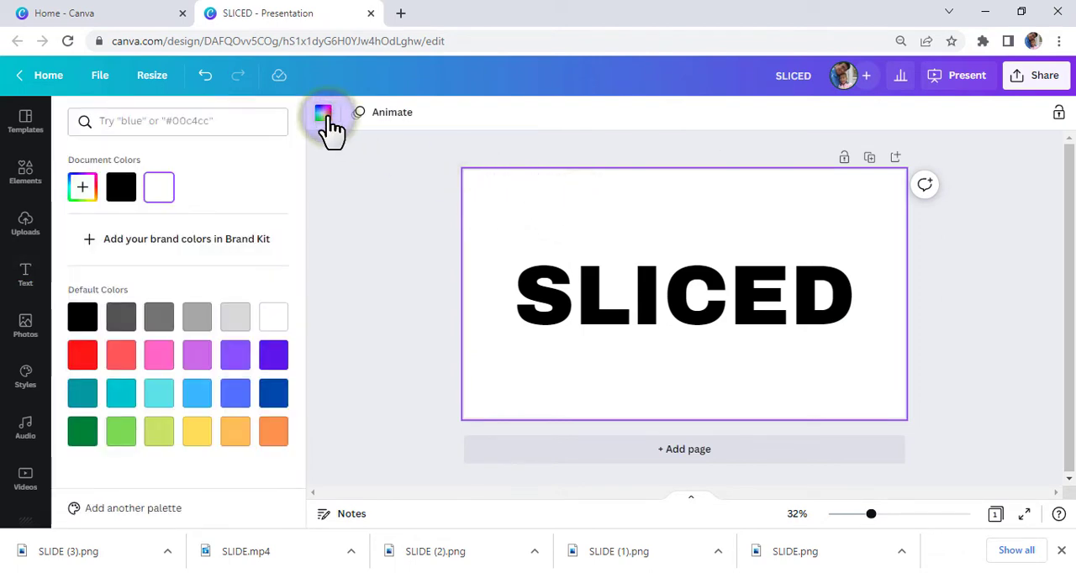
click(273, 431)
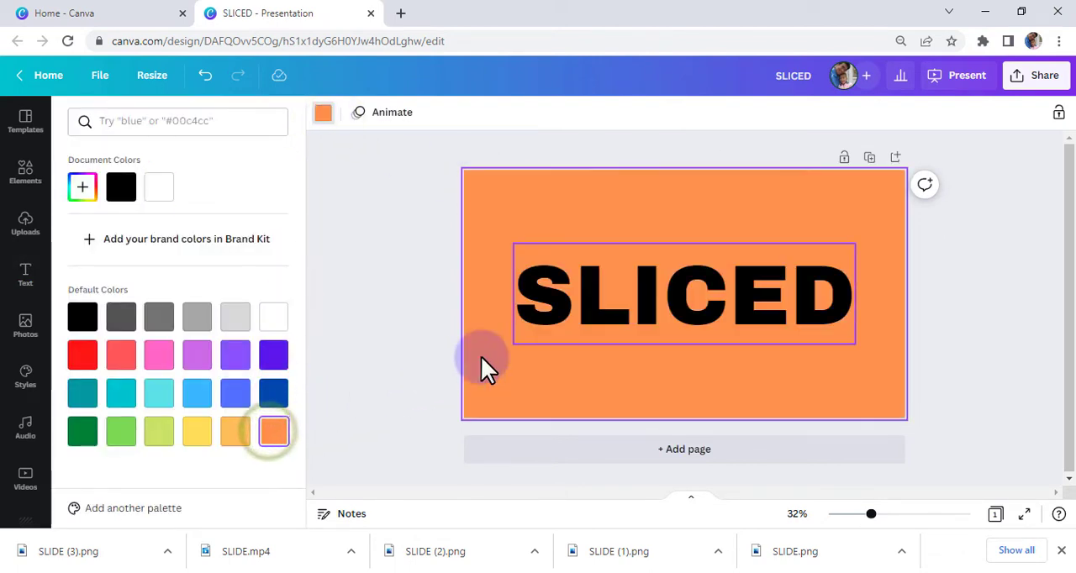
Change the SLICED heading's text color to white.
click(611, 315)
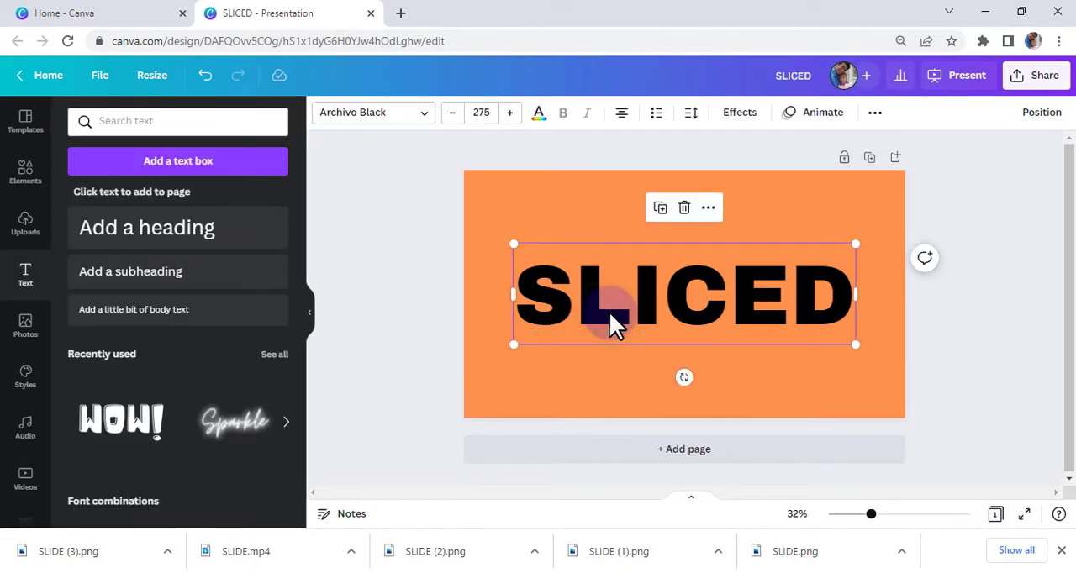
click(538, 114)
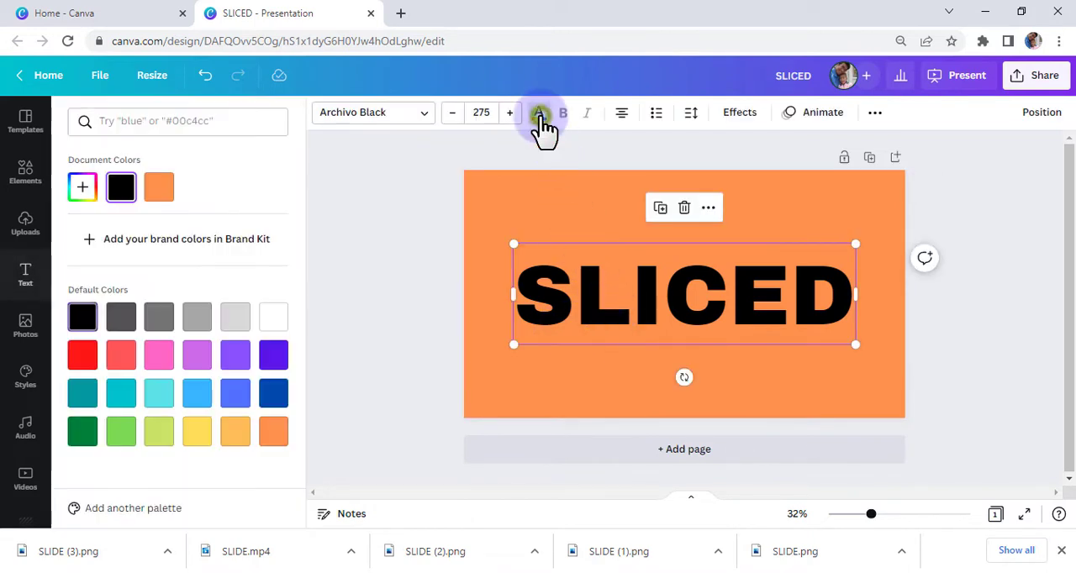
click(273, 318)
click(602, 387)
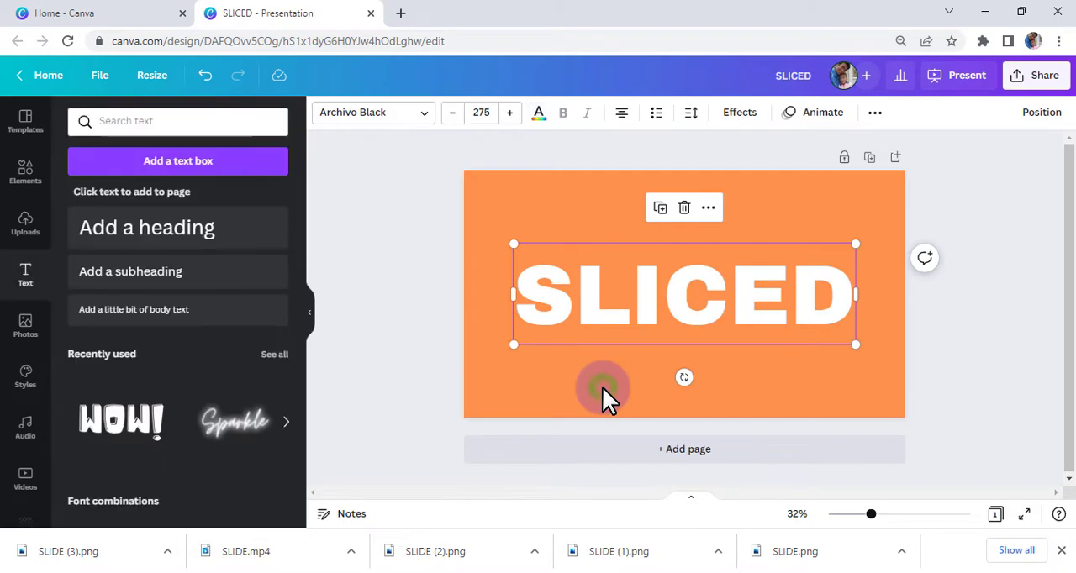
click(603, 386)
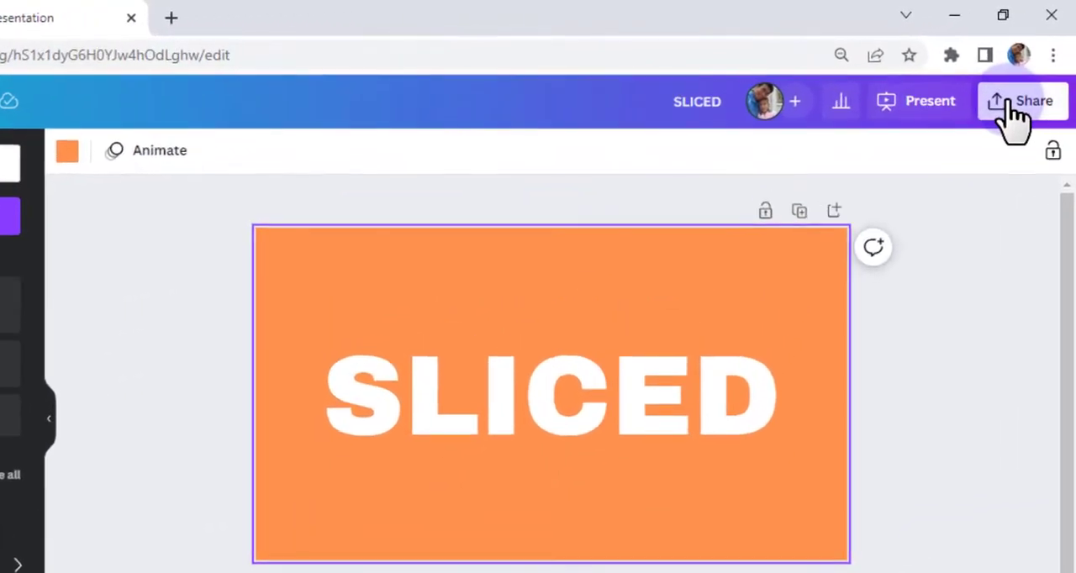
Download the design as a PNG with a transparent background.
click(1013, 118)
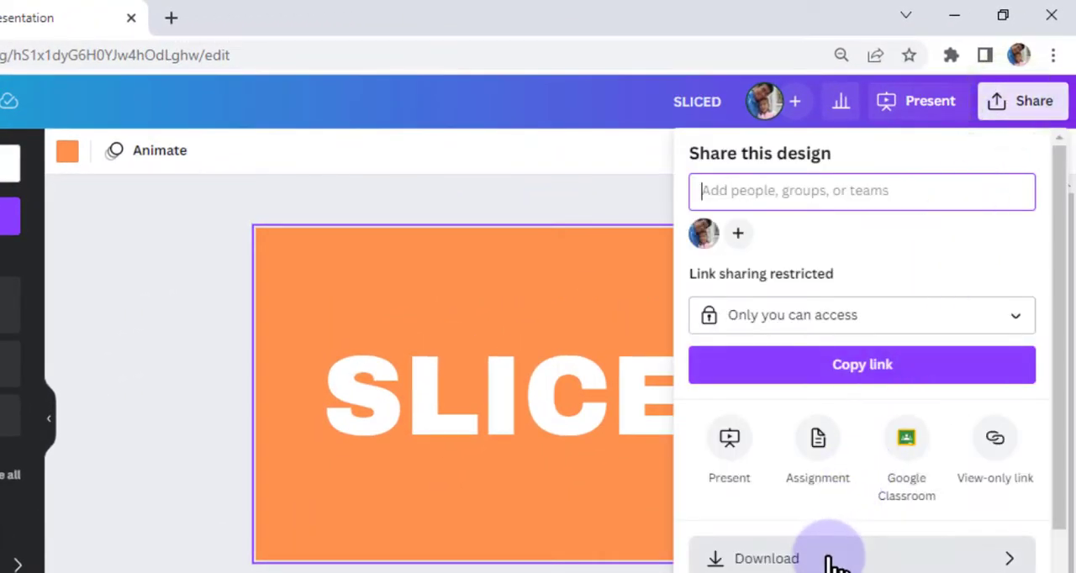
click(825, 558)
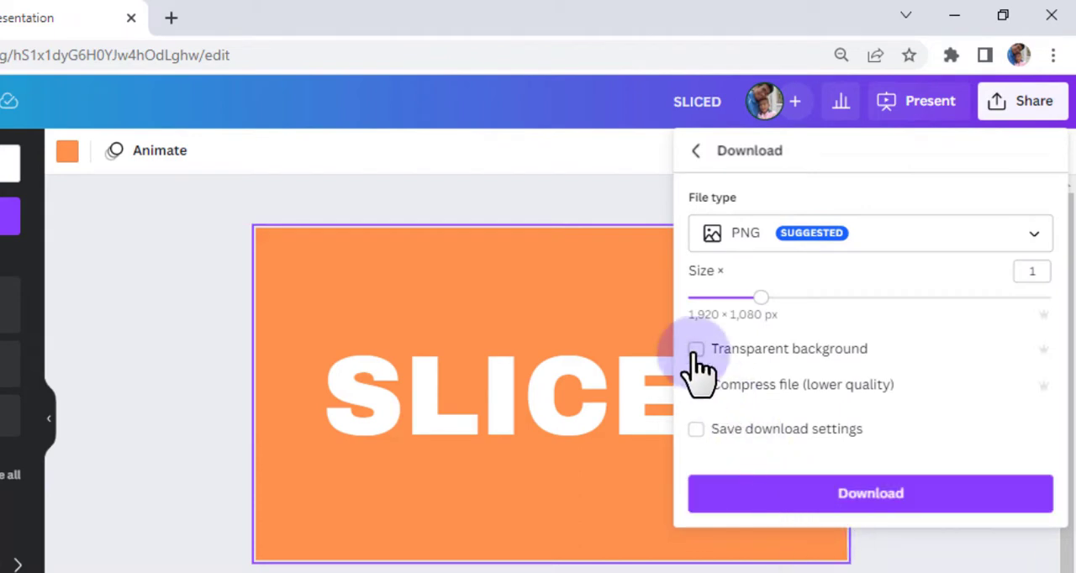
click(838, 496)
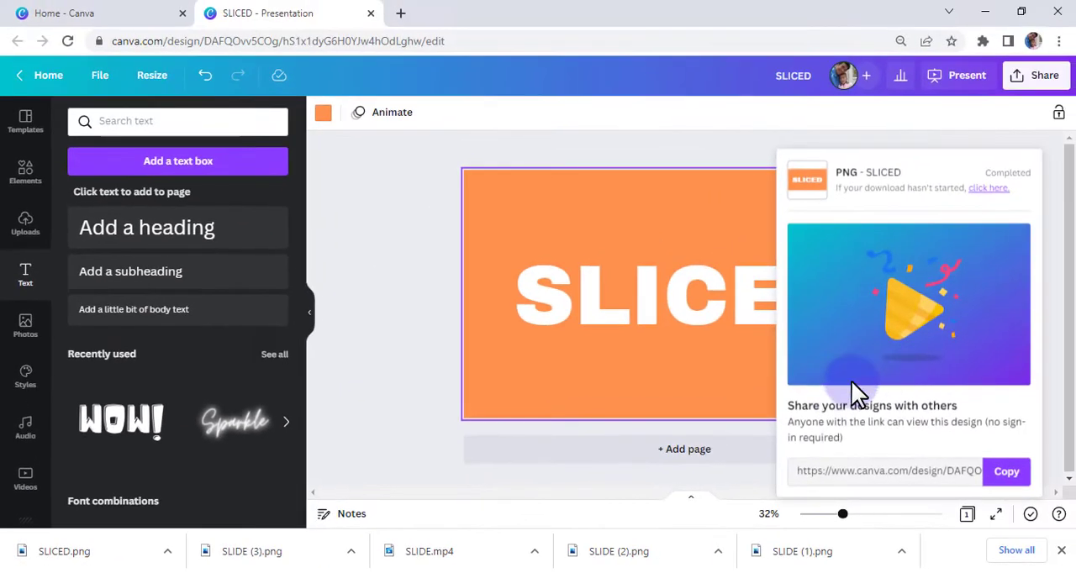
click(690, 441)
click(386, 428)
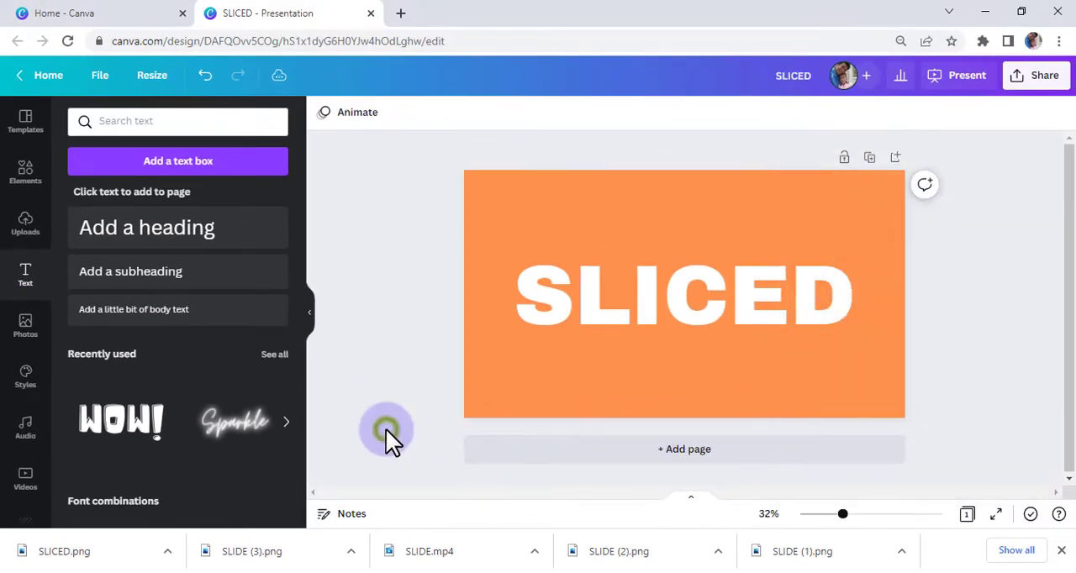
Add a second page and search the background library for "gradient".
click(680, 450)
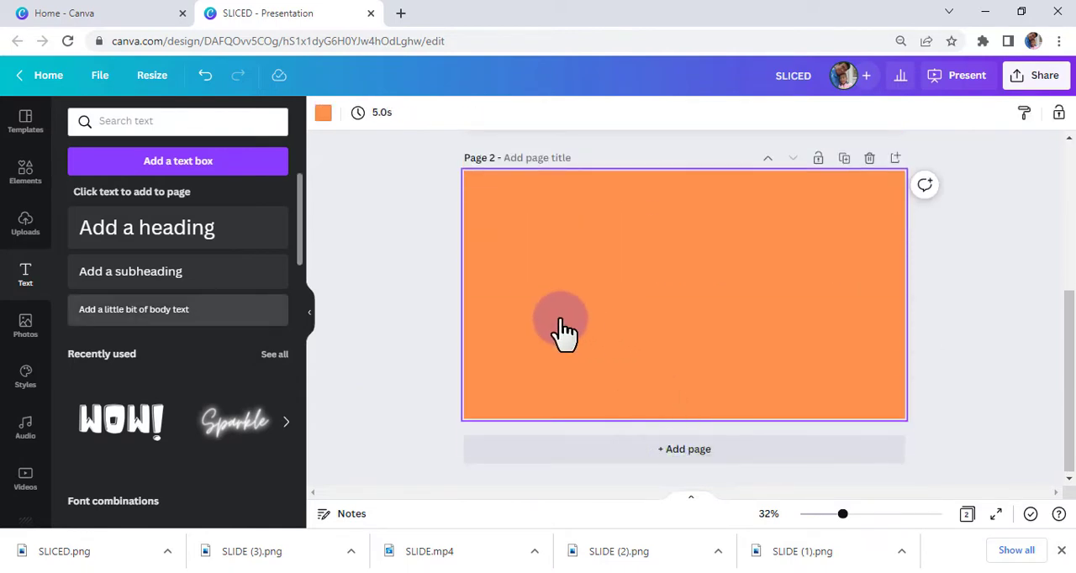
click(25, 326)
scroll(25, 378, down, 1)
click(24, 449)
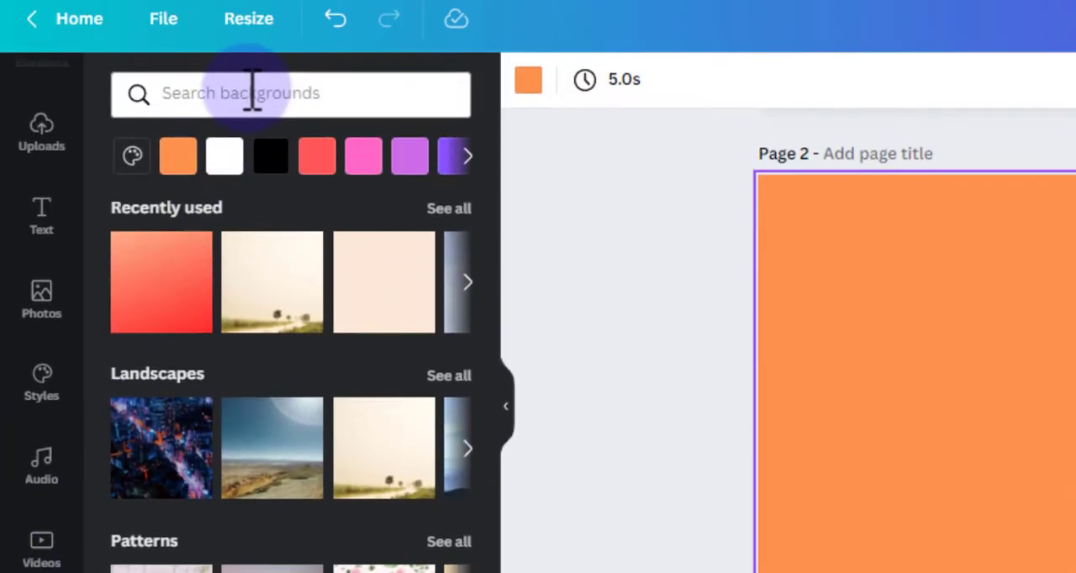
click(252, 108)
text(G)
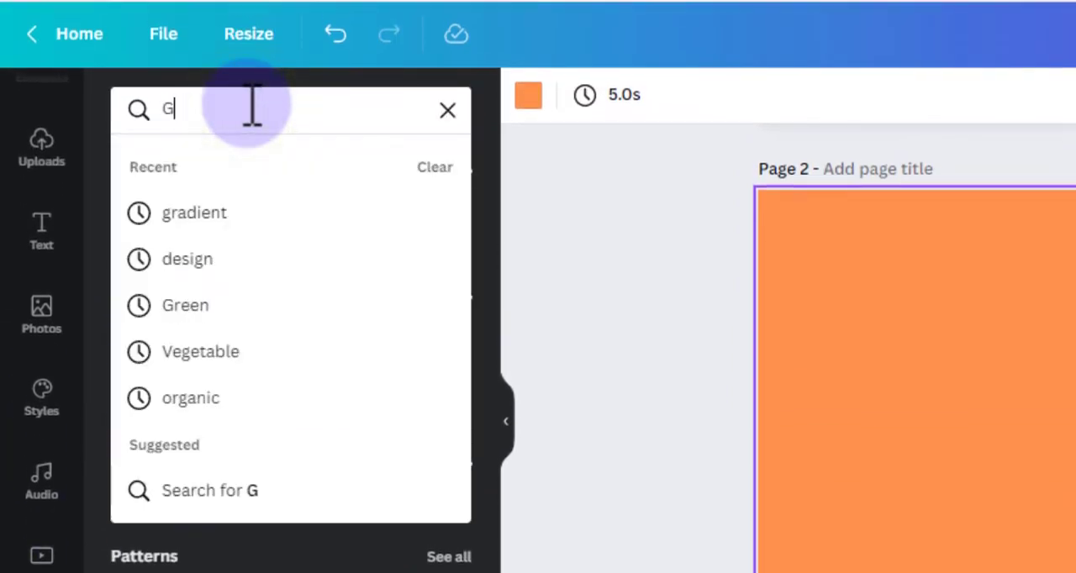
text(RADIENT)
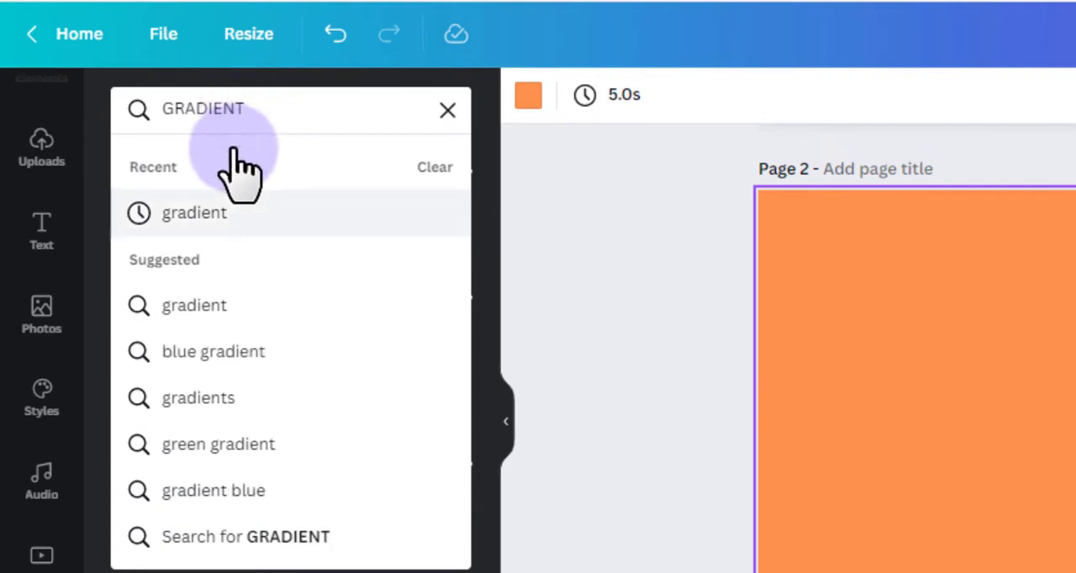
click(206, 213)
Apply the coral-to-pink gradient as page 2's background and recolor its coral tone to red.
scroll(180, 320, down, 4)
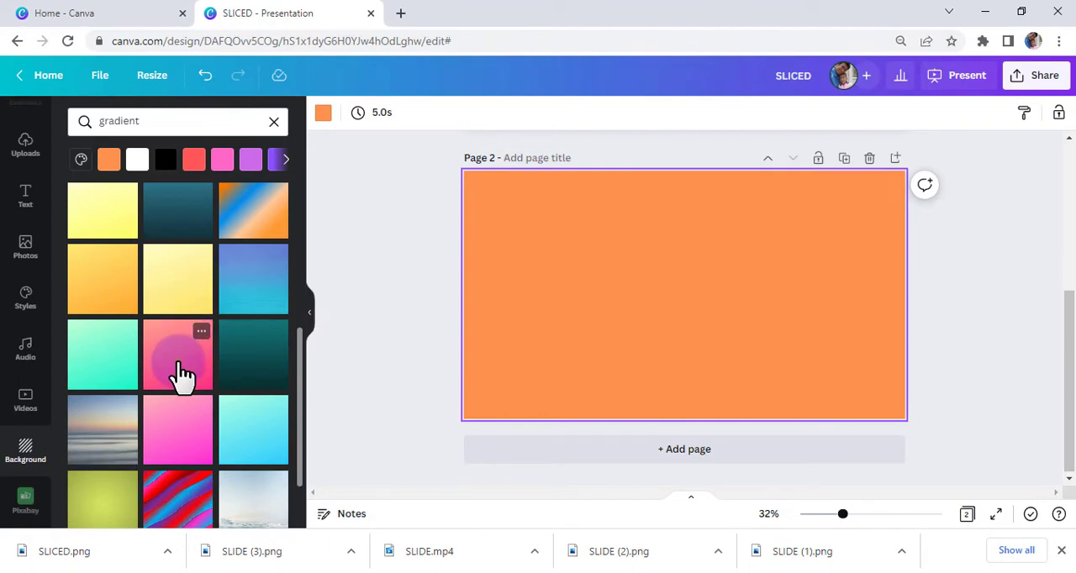
click(181, 370)
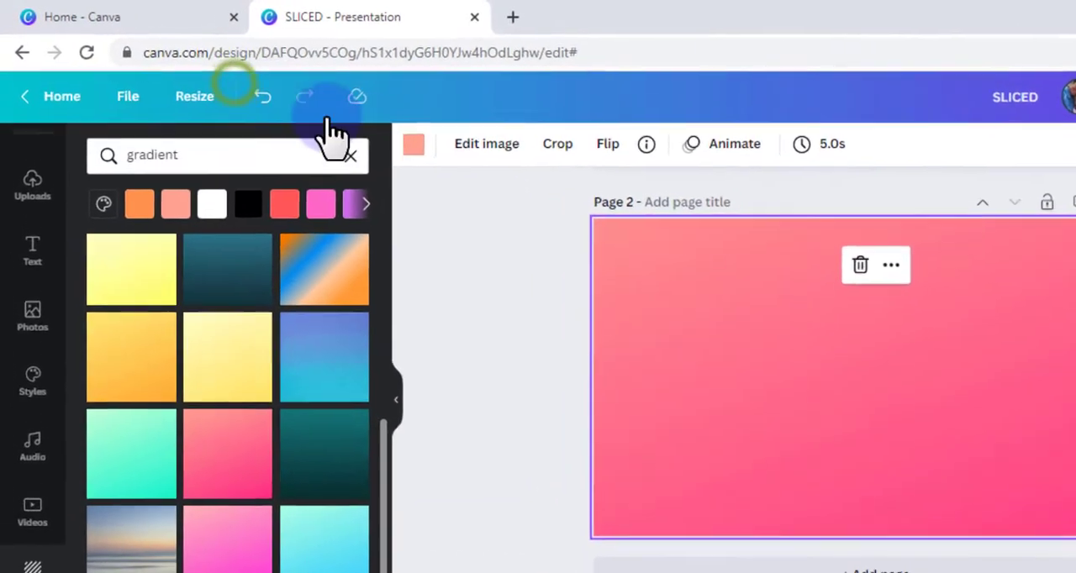
click(326, 114)
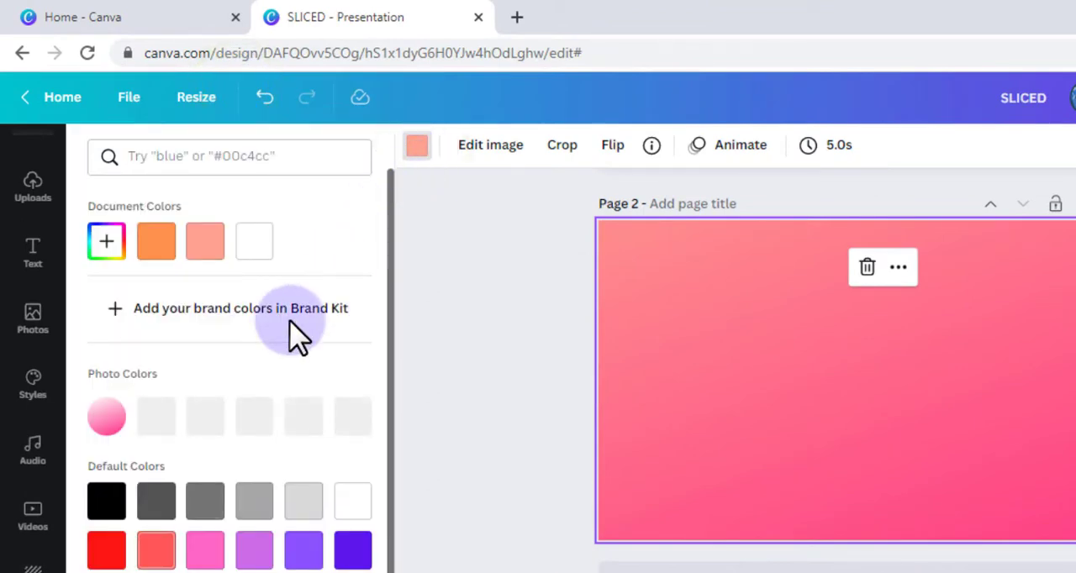
click(107, 552)
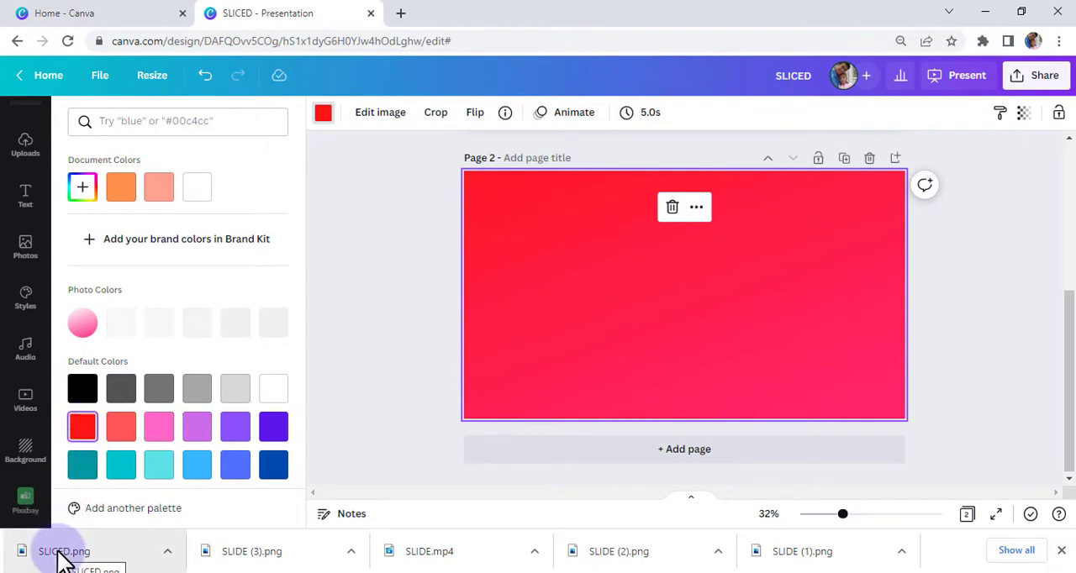
Place the downloaded SLICED.png on page 2 and enlarge it to fill the page.
drag(59, 555, 634, 293)
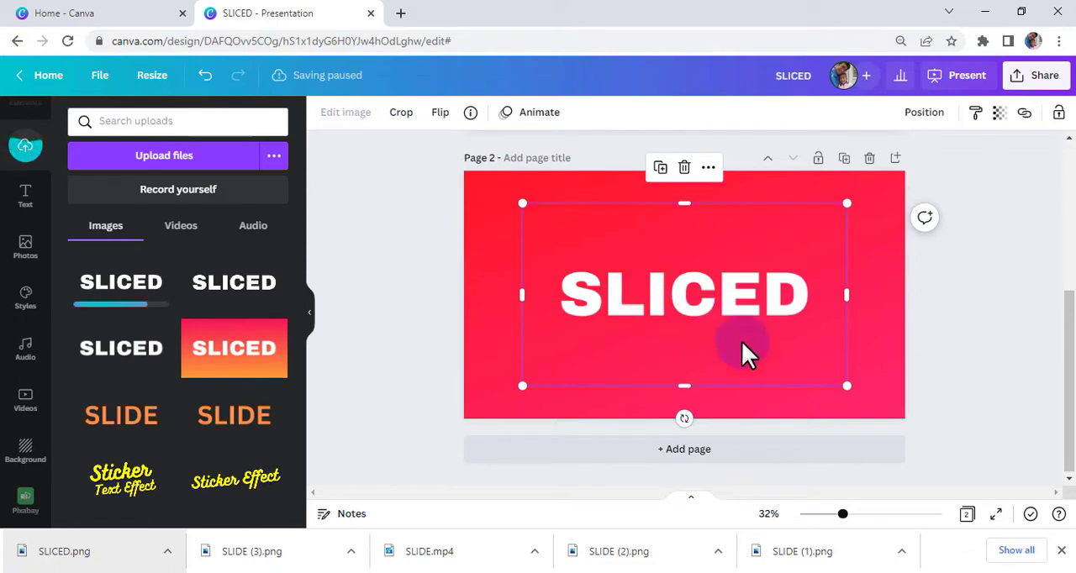
drag(847, 386, 903, 420)
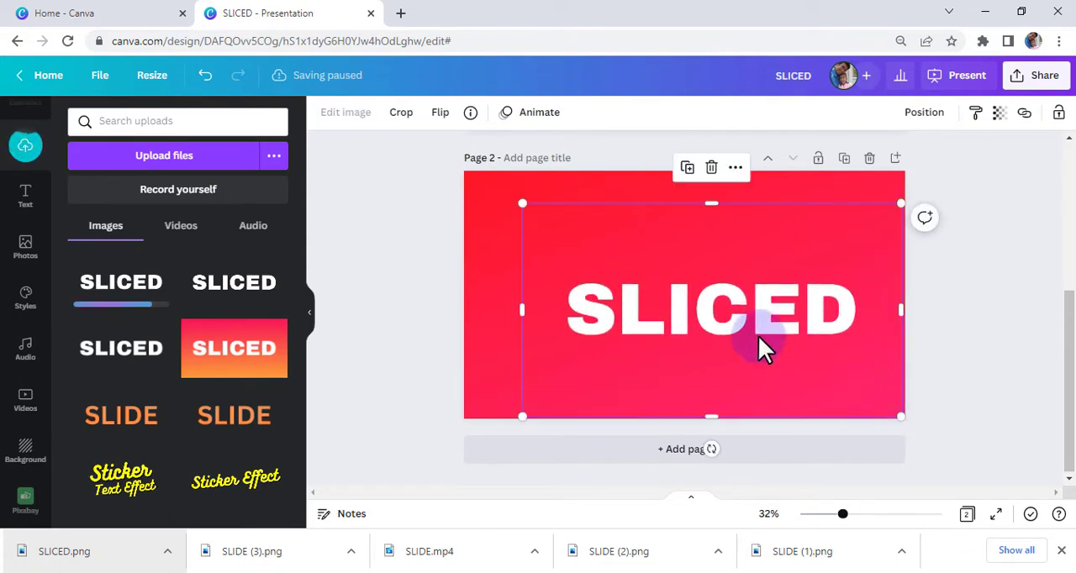
drag(521, 202, 466, 174)
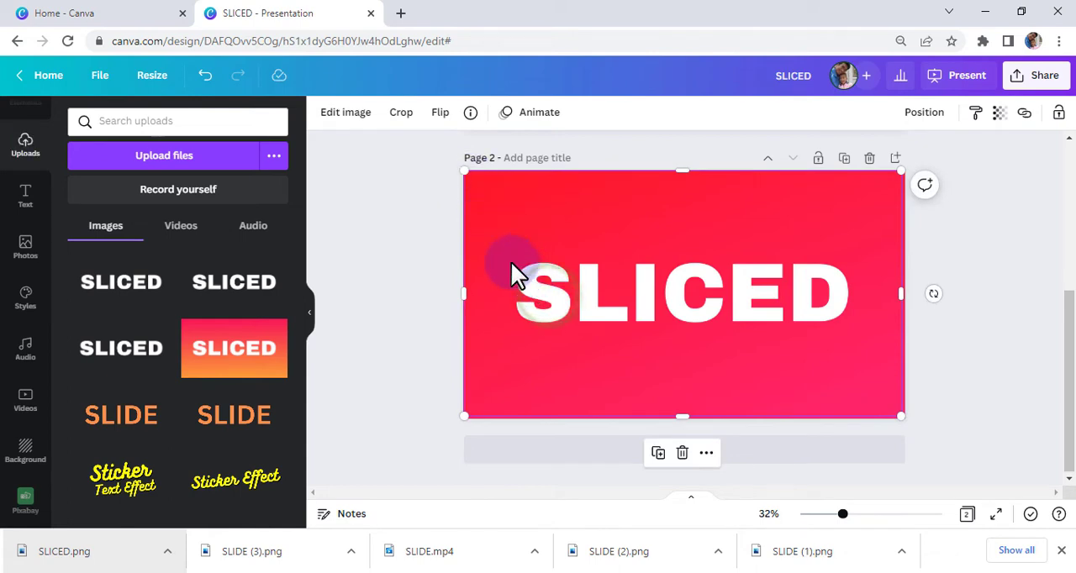
Find the Slice effect for the SLICED image and apply its Chipped style.
click(344, 117)
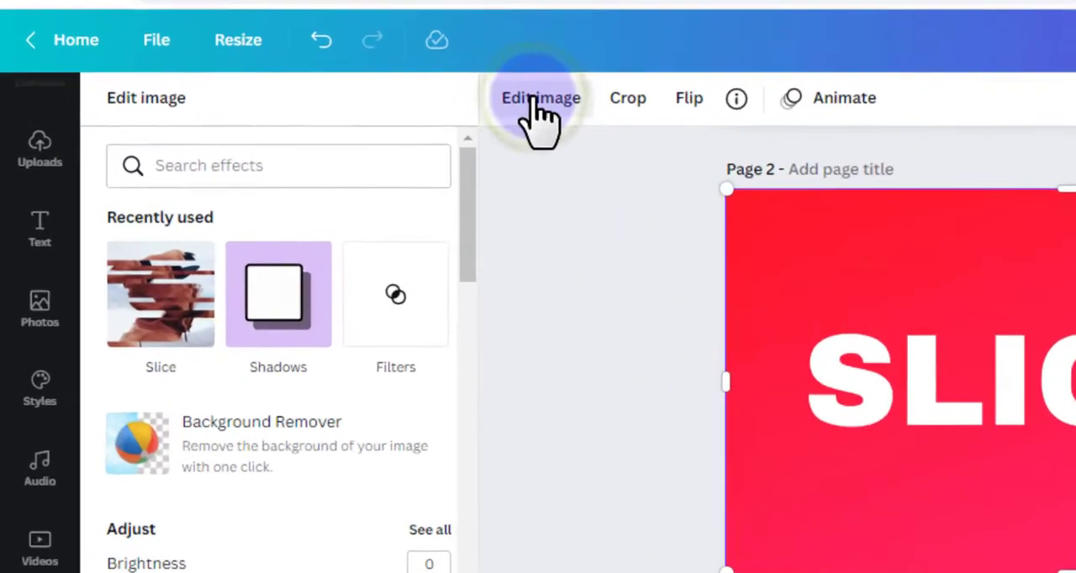
click(176, 159)
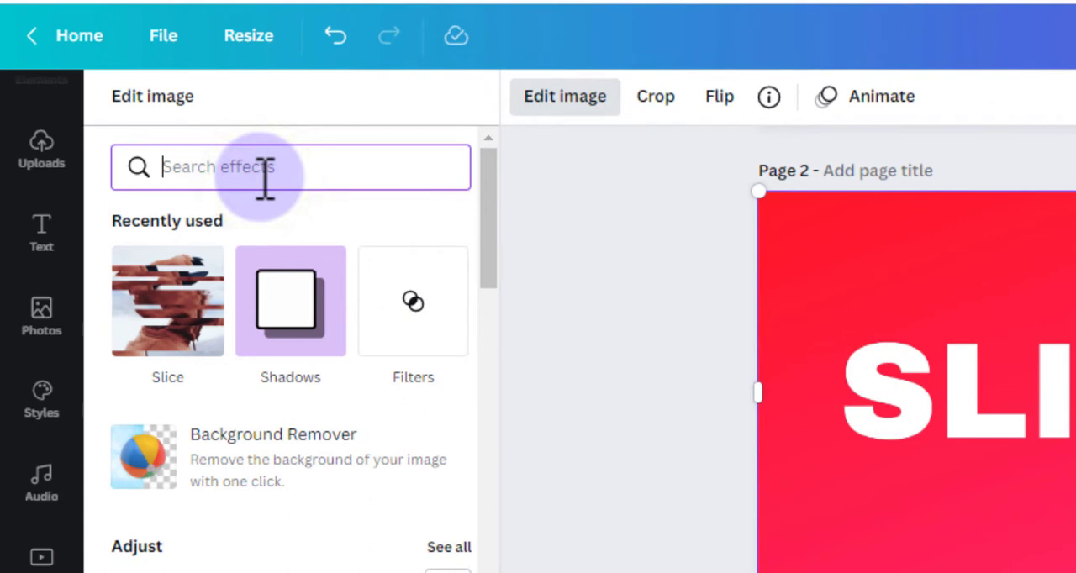
text(slice)
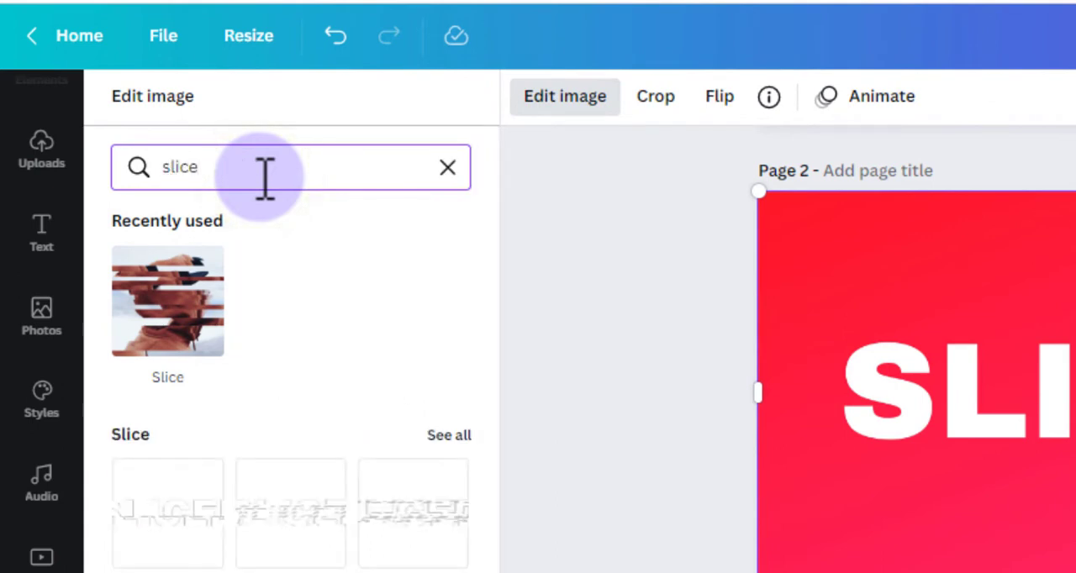
click(159, 311)
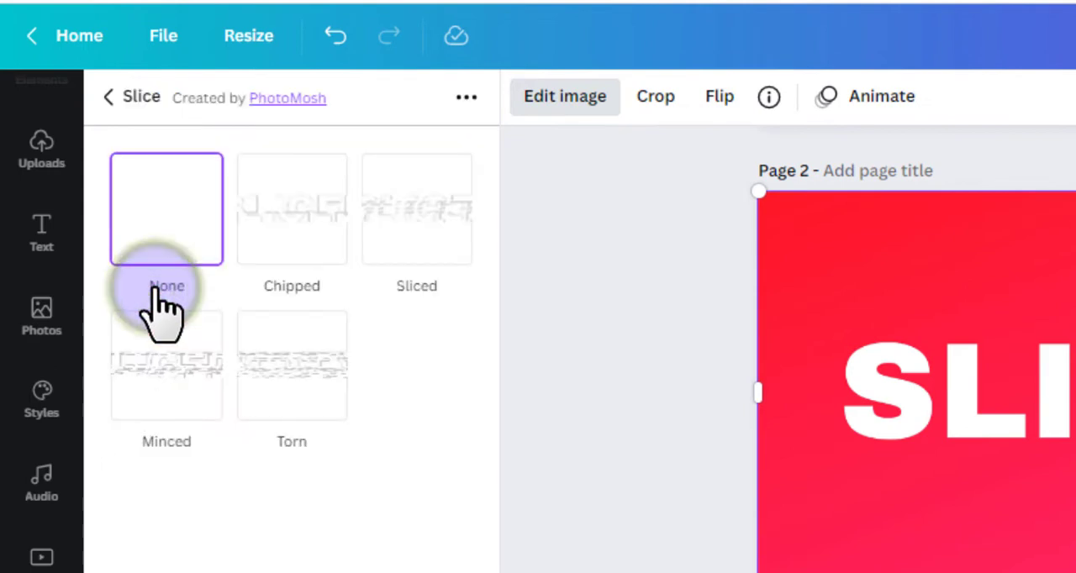
click(289, 208)
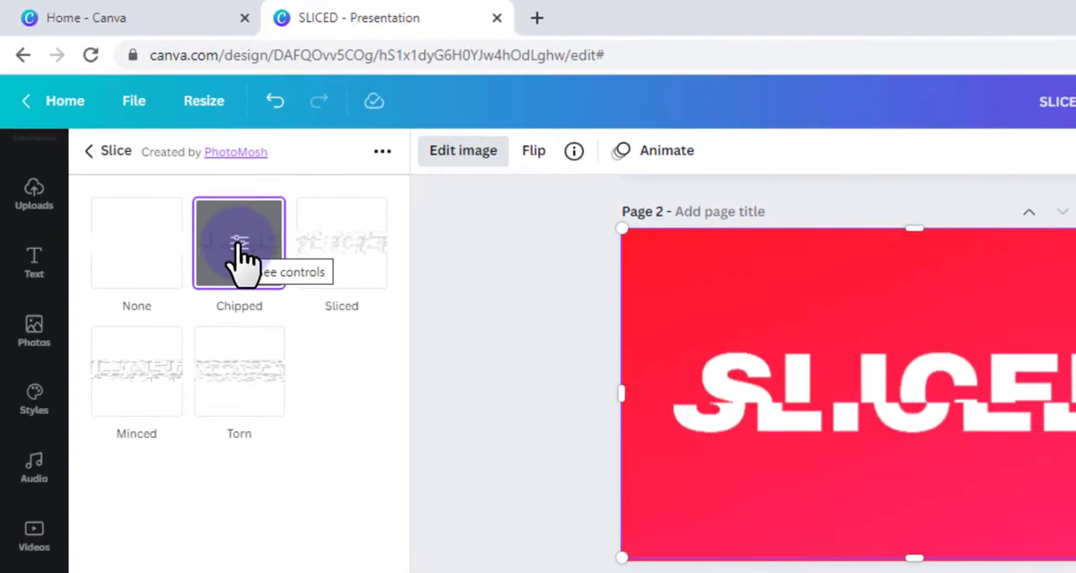
Set the Chipped effect to 4 slices, offset 0.028 and position 0.39, and apply it to the image.
click(238, 246)
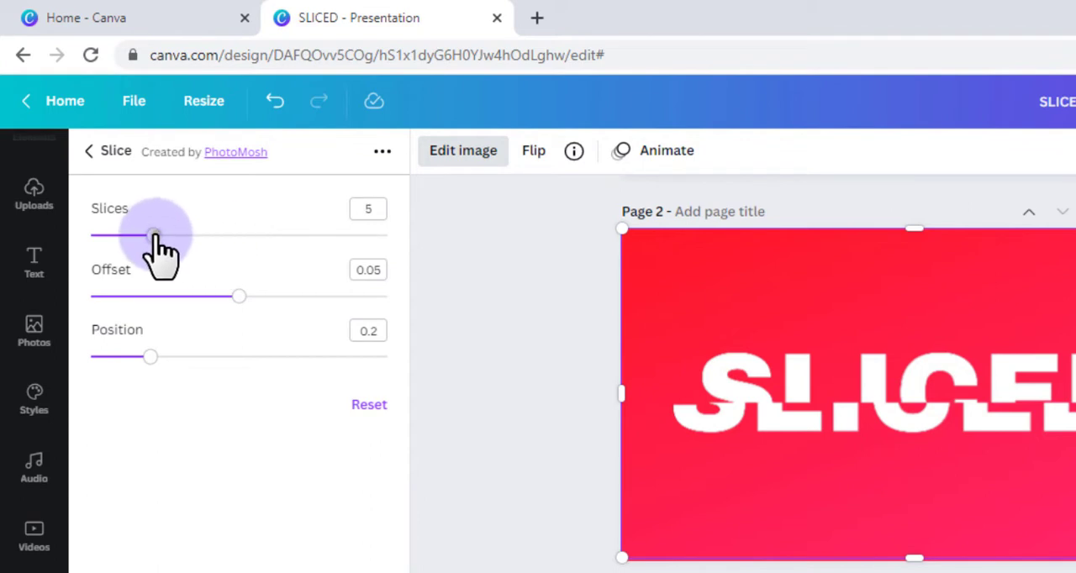
drag(153, 236, 140, 235)
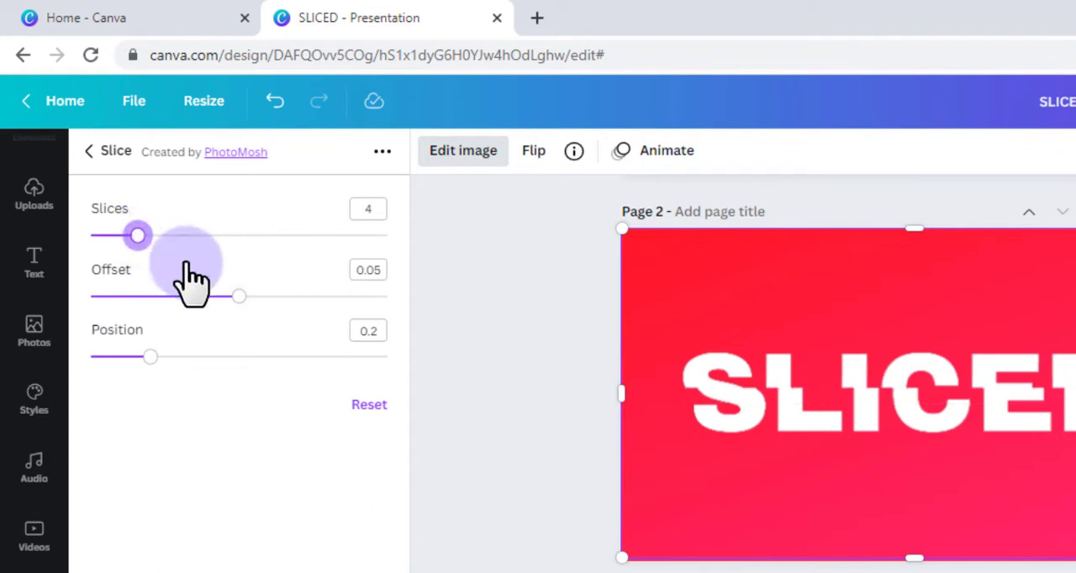
drag(238, 296, 173, 298)
drag(151, 356, 207, 360)
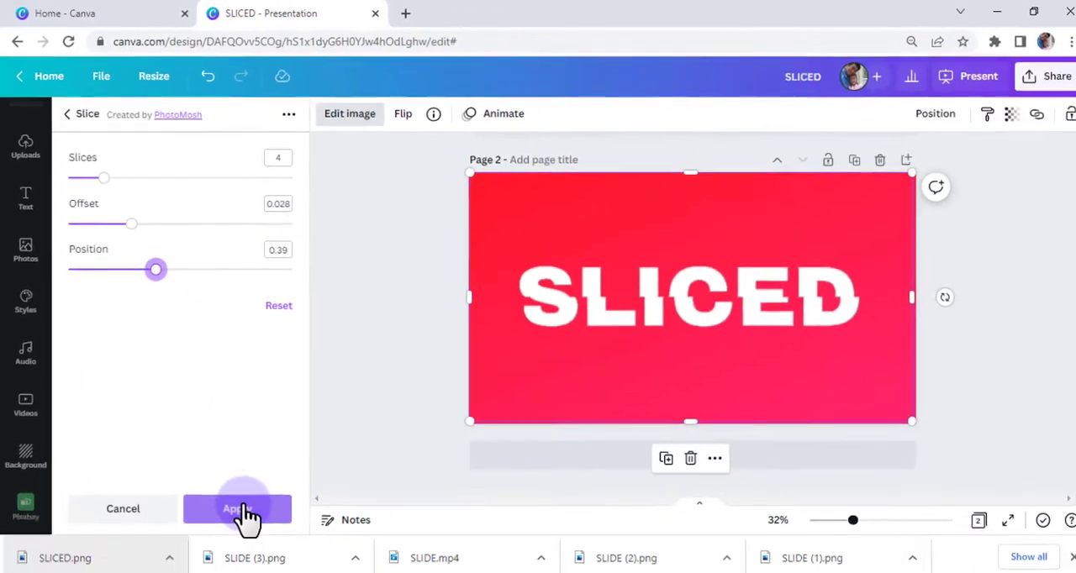
click(235, 511)
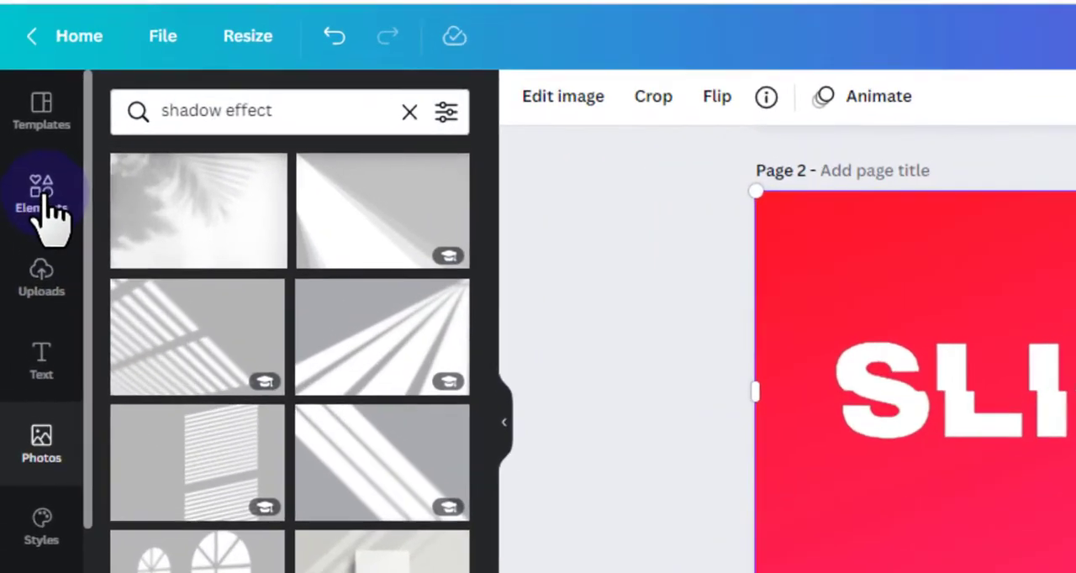
Search the elements library for "shadow effect".
click(46, 195)
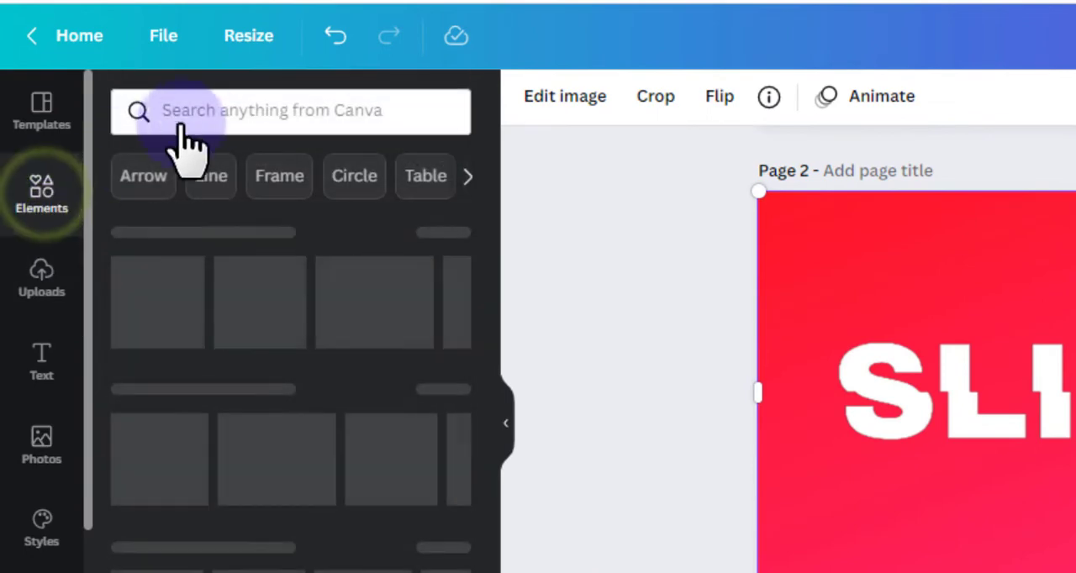
click(229, 109)
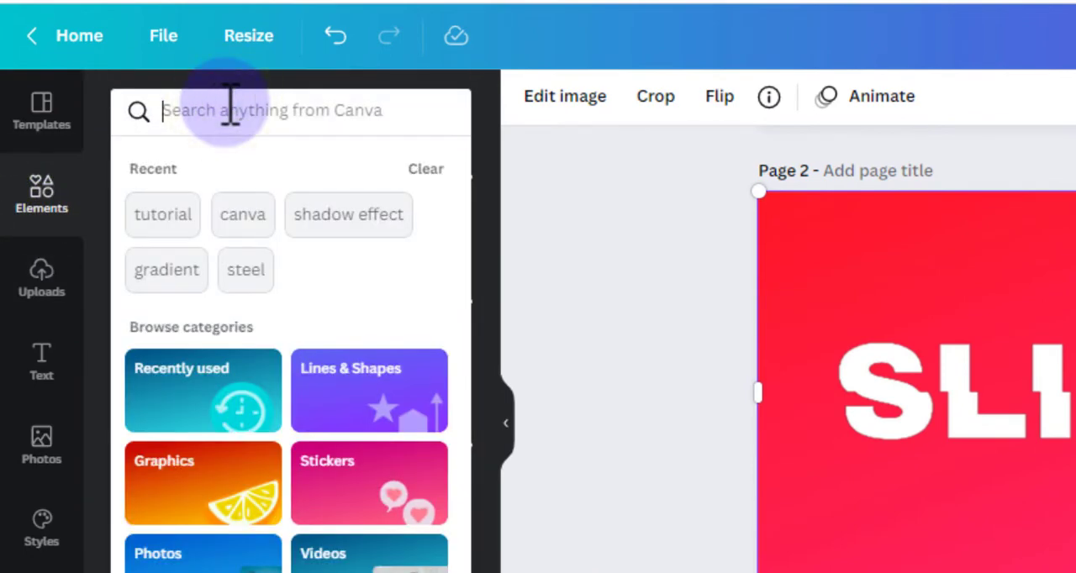
text(shadow)
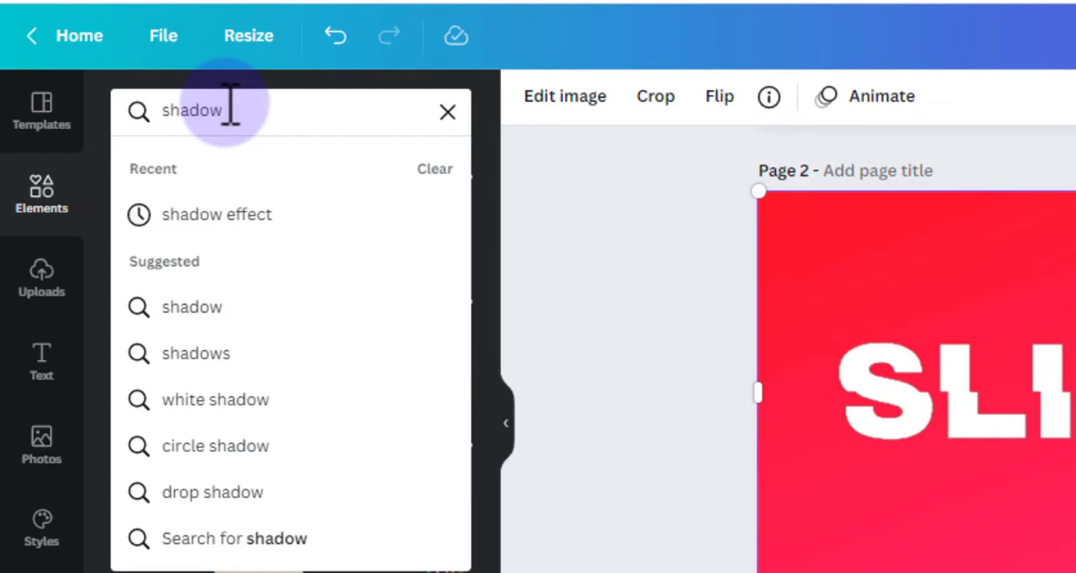
text( effect)
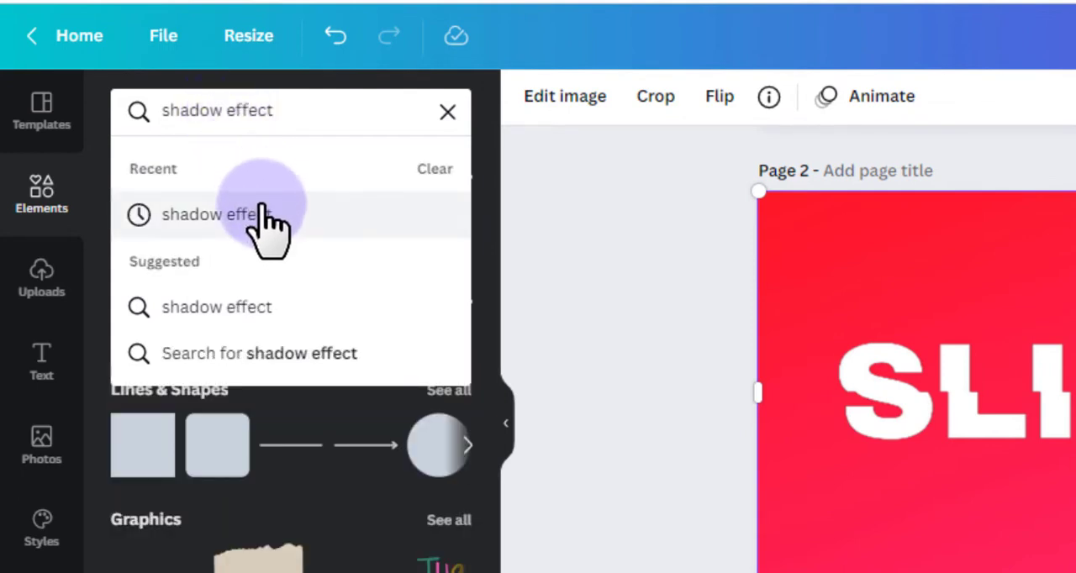
click(252, 212)
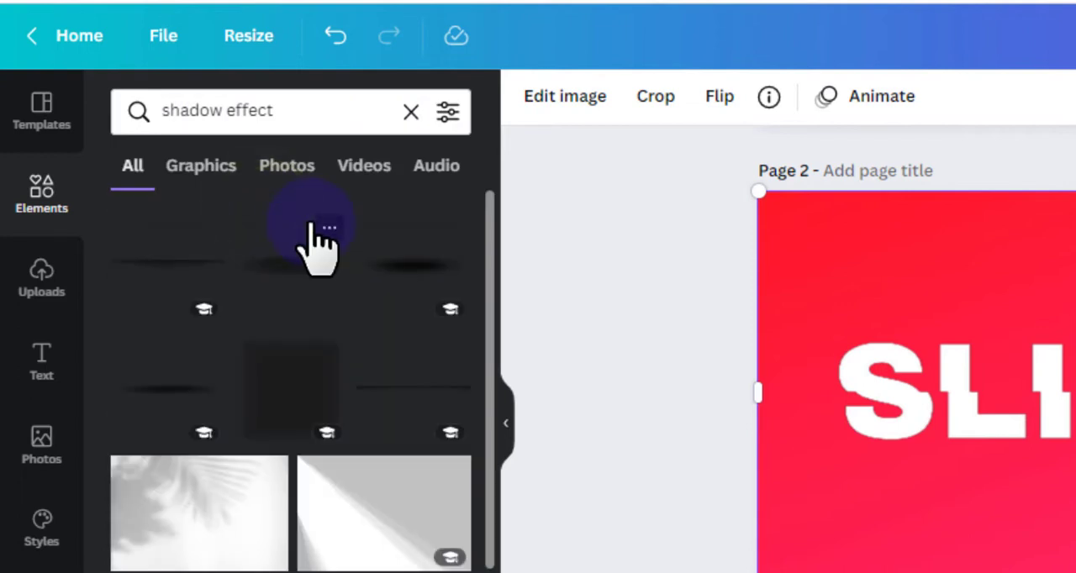
Add a line shadow and a recommended thinner variant, separate them above and below the text, and delete the first, thicker shadow.
click(155, 264)
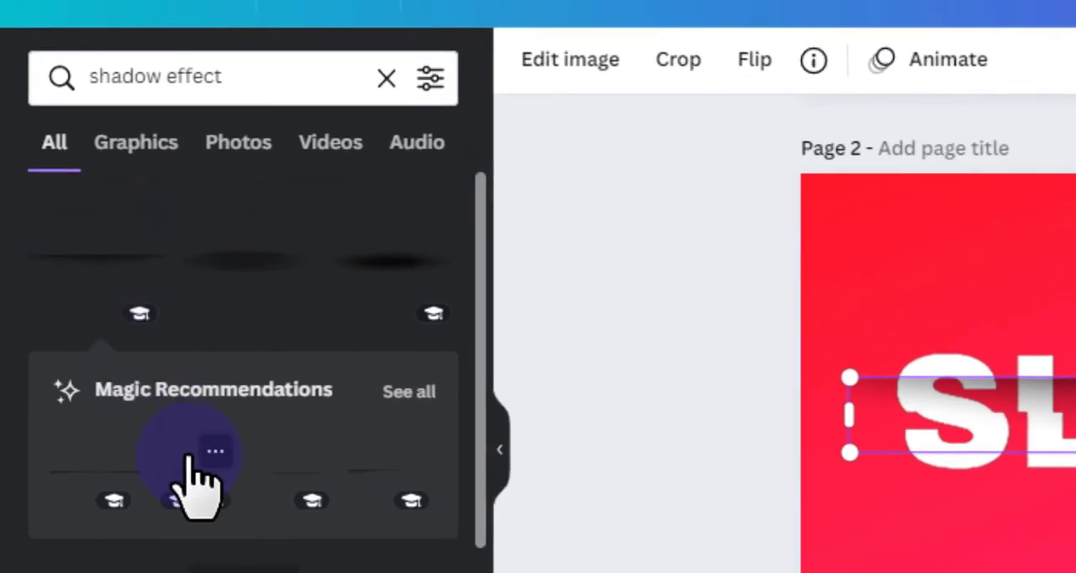
click(189, 456)
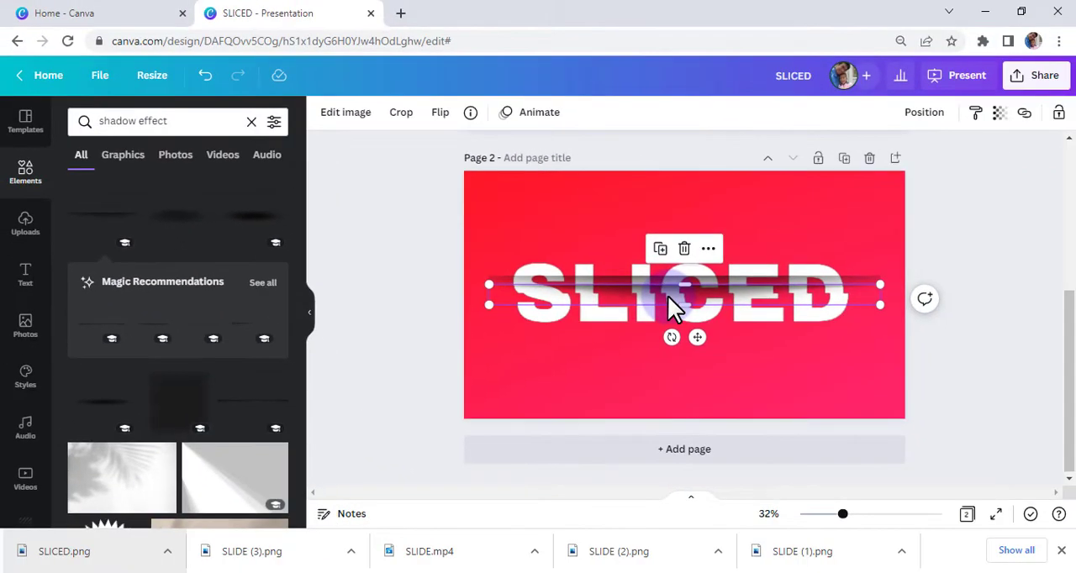
drag(673, 307, 665, 356)
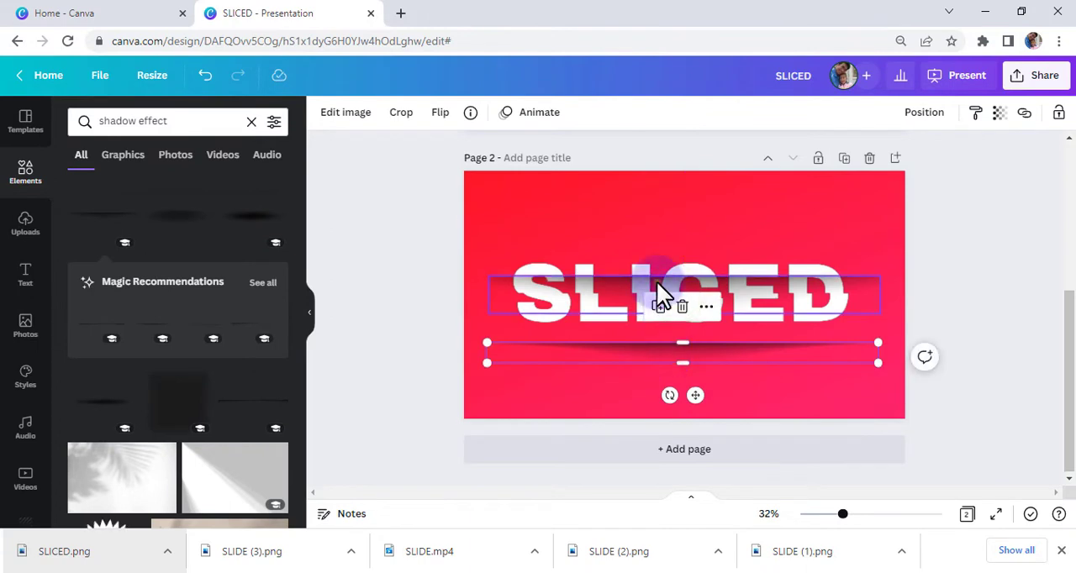
drag(661, 294, 659, 220)
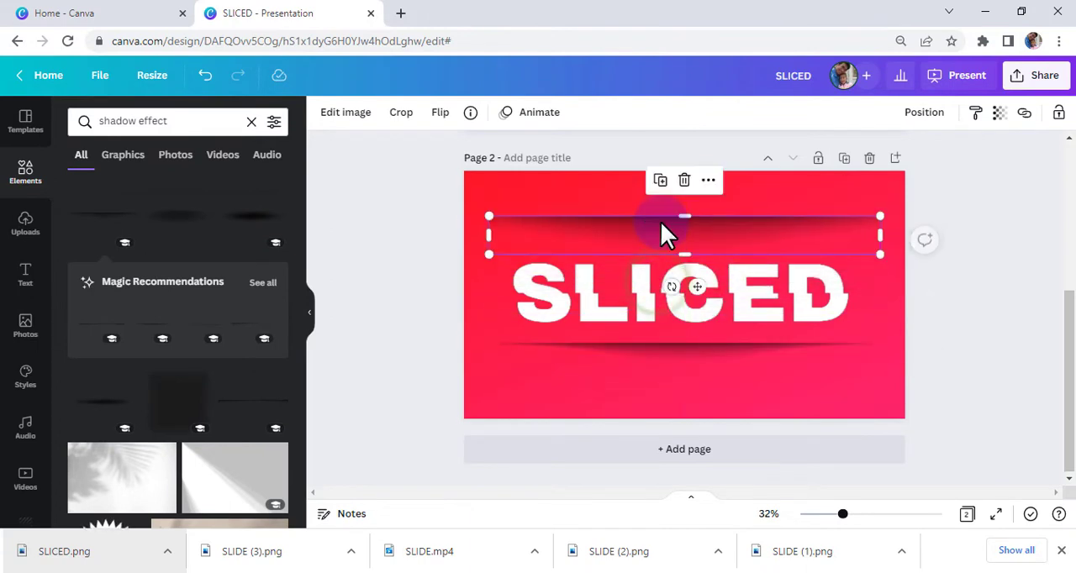
right_click(736, 227)
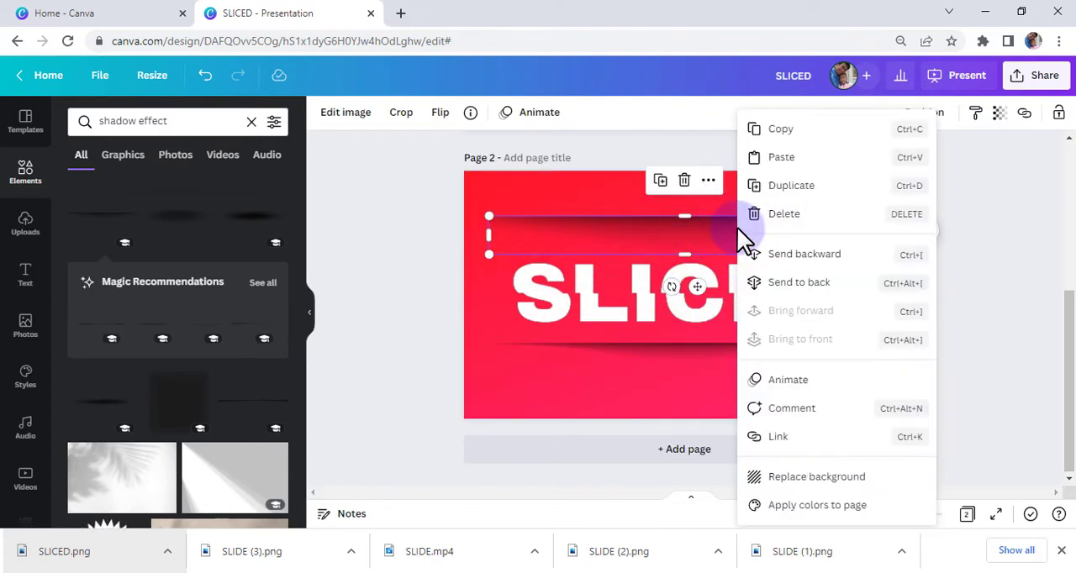
click(781, 217)
Place the remaining shadow along the slice line through SLICED and shorten it to the width of the text.
click(700, 349)
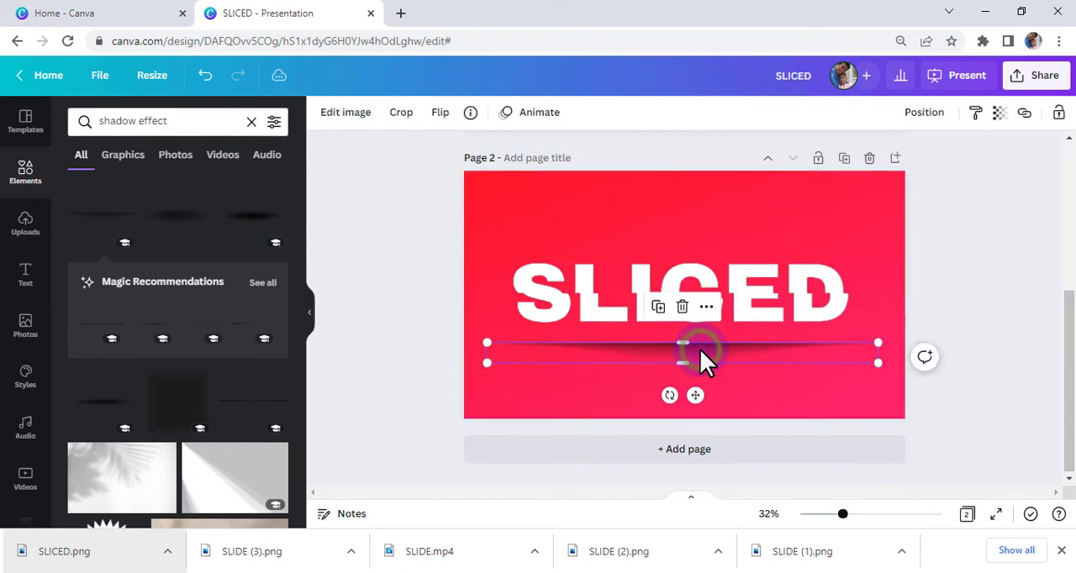
drag(701, 350, 703, 297)
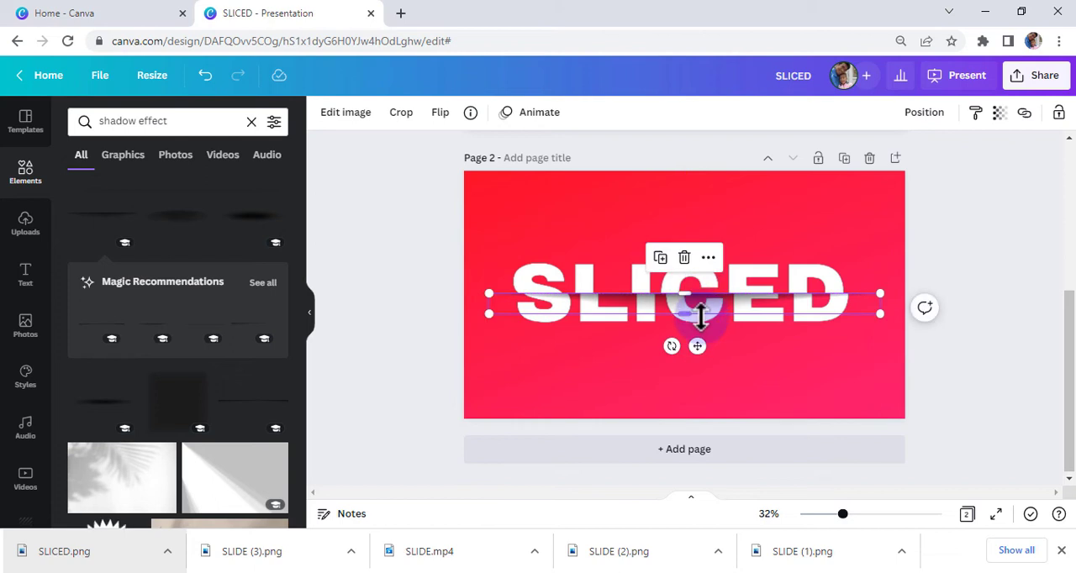
ctrl+scroll(700, 316, up, 3)
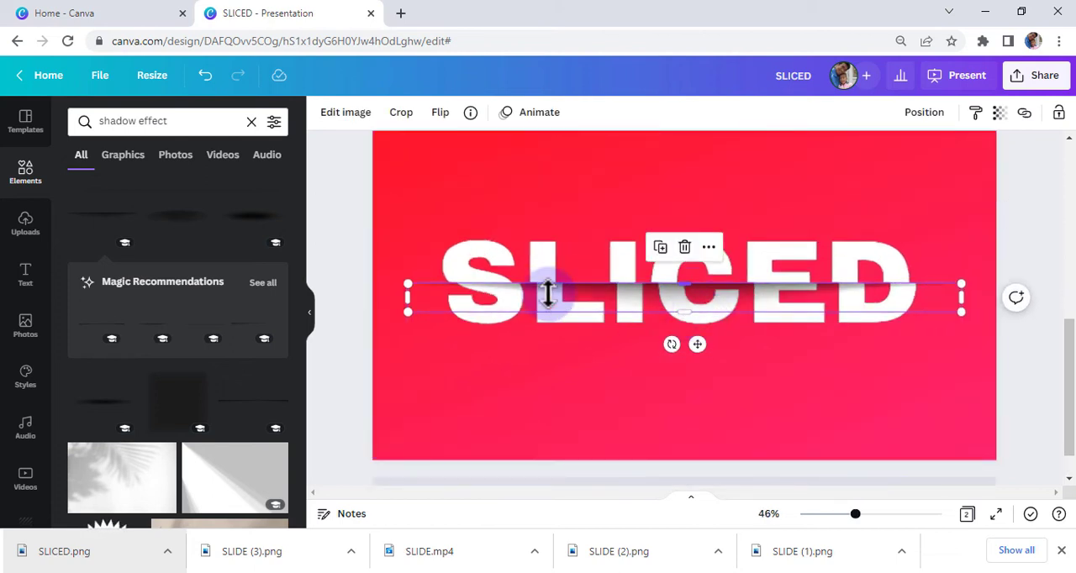
drag(548, 294, 588, 292)
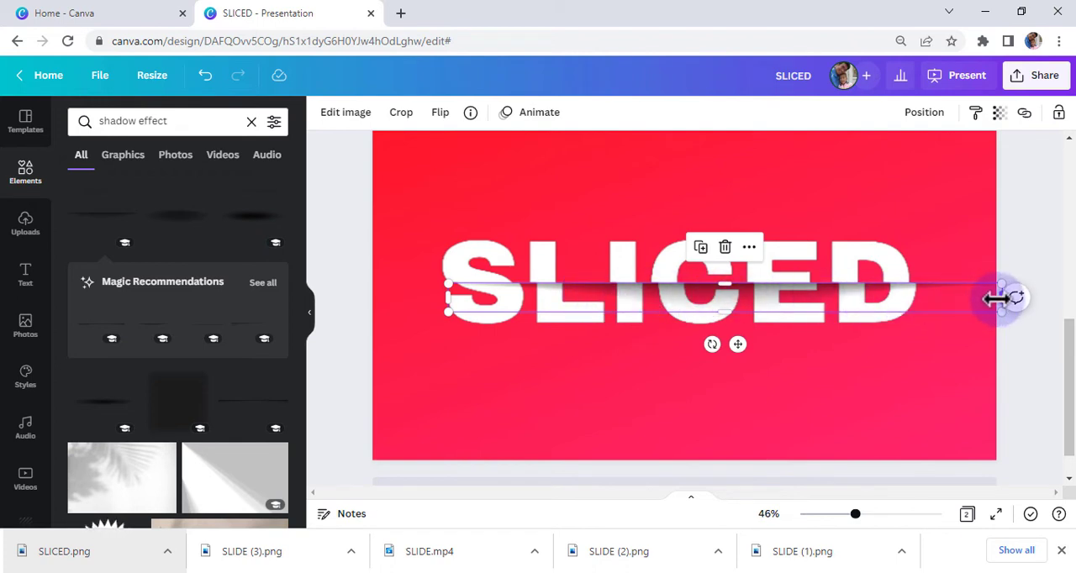
drag(996, 298, 907, 295)
click(813, 361)
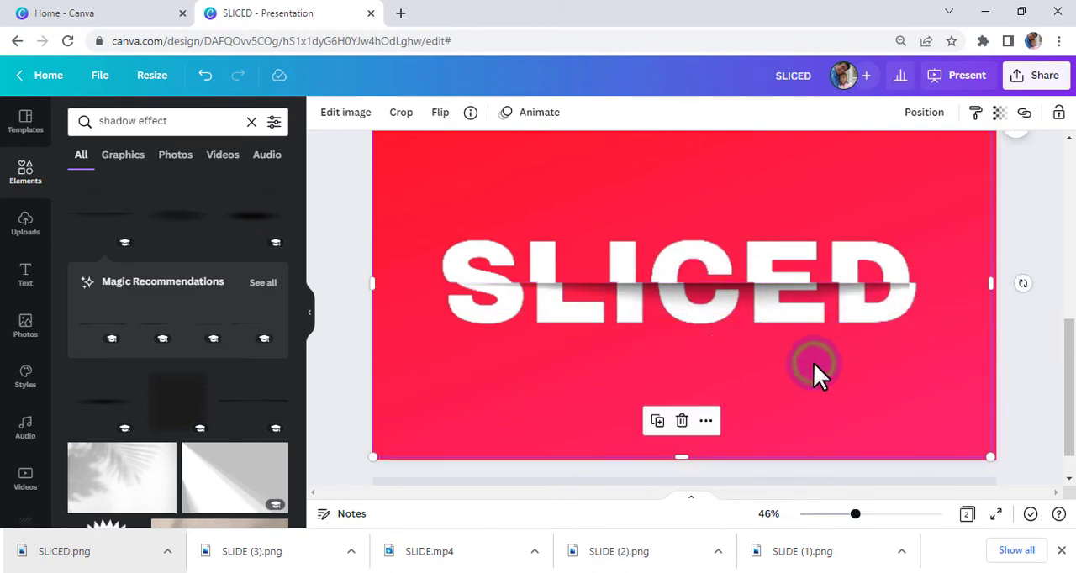
Nudge the shadow slightly upward so its top edge meets the slice line in the letters.
scroll(682, 317, up, 3)
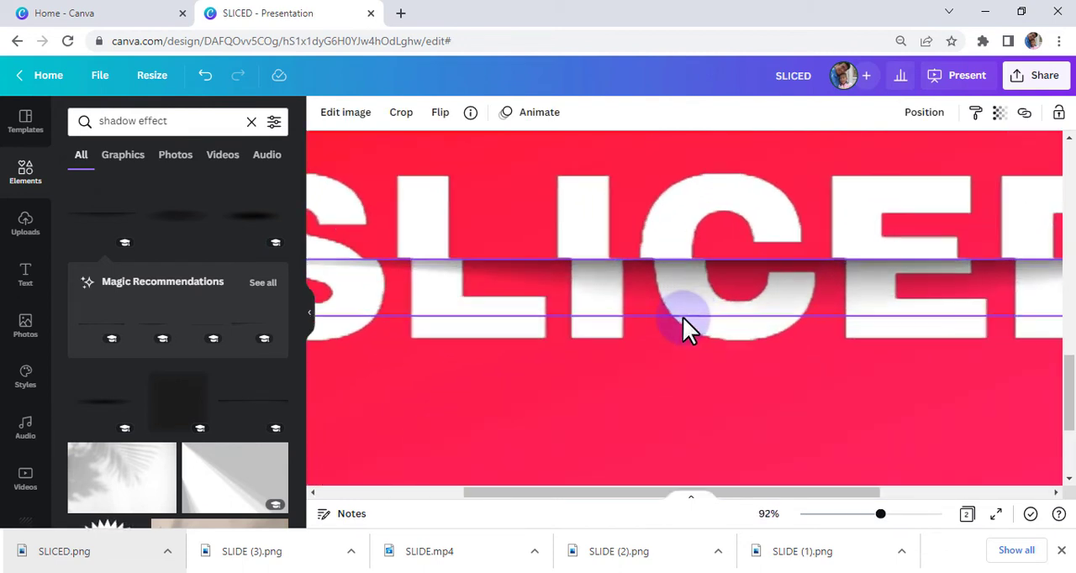
click(746, 286)
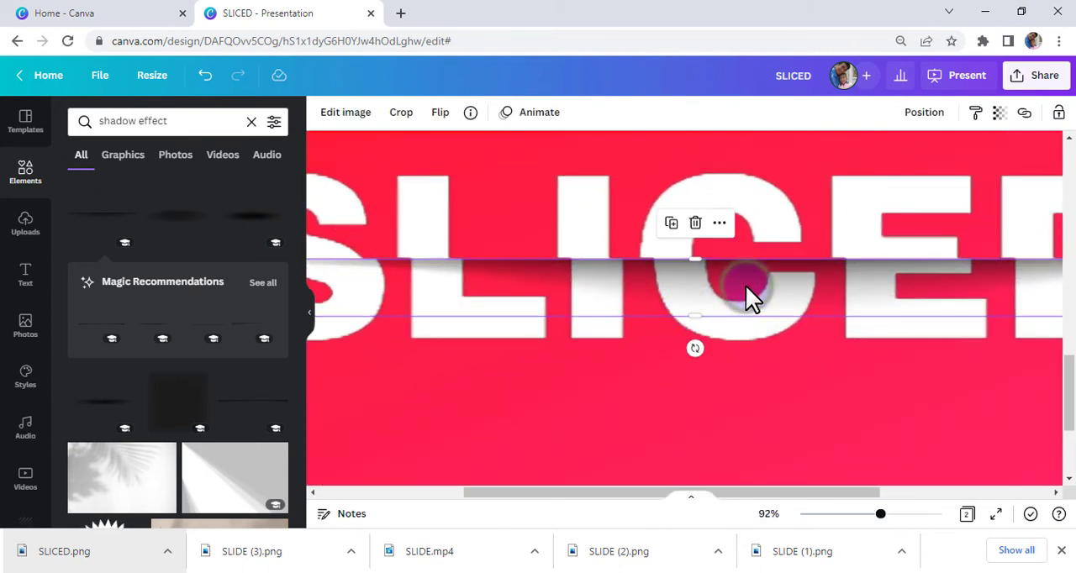
key(Up)
key(Up)
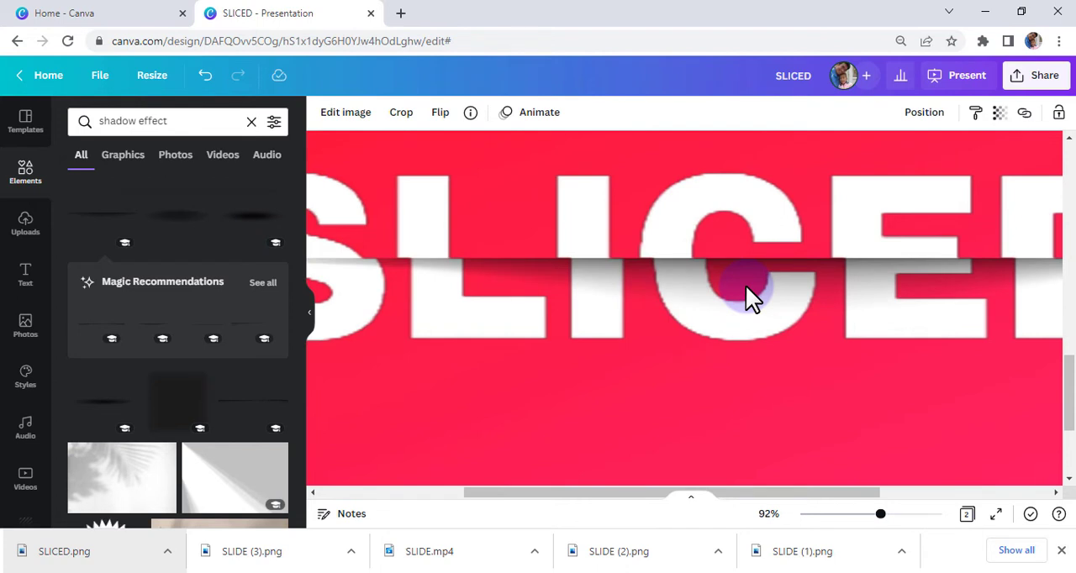
scroll(745, 285, down, 4)
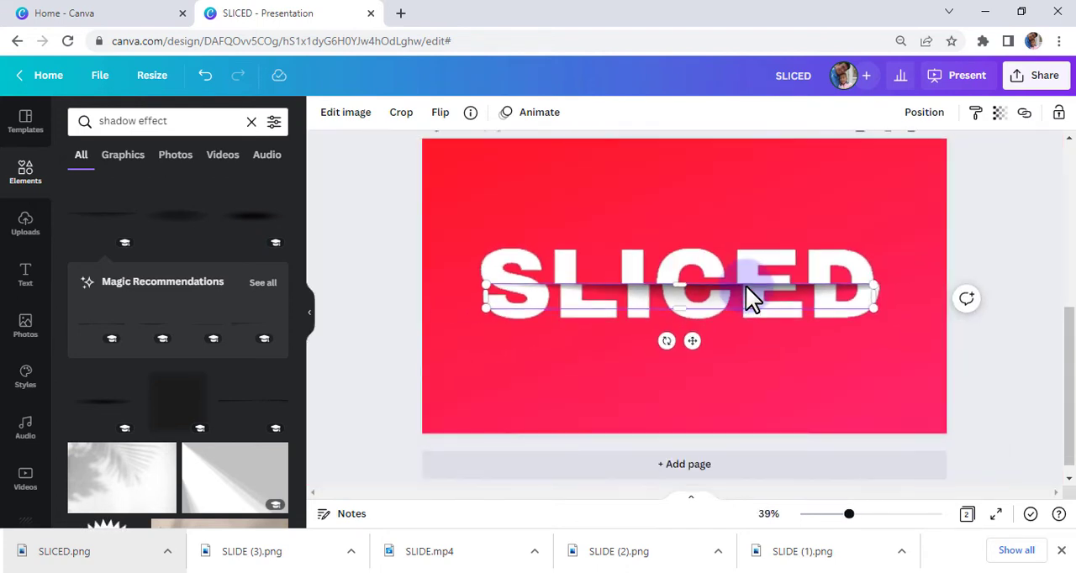
click(958, 361)
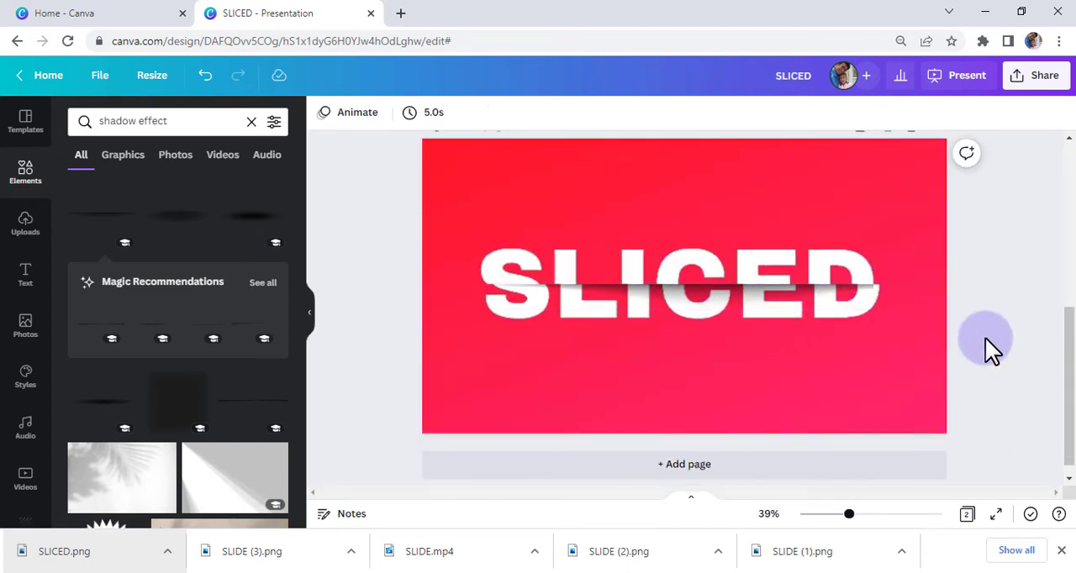
Crop all four sides of the SLICED image close to the lettering.
click(695, 158)
drag(685, 135, 685, 237)
drag(681, 429, 683, 339)
drag(424, 290, 469, 290)
drag(940, 287, 891, 282)
click(1023, 367)
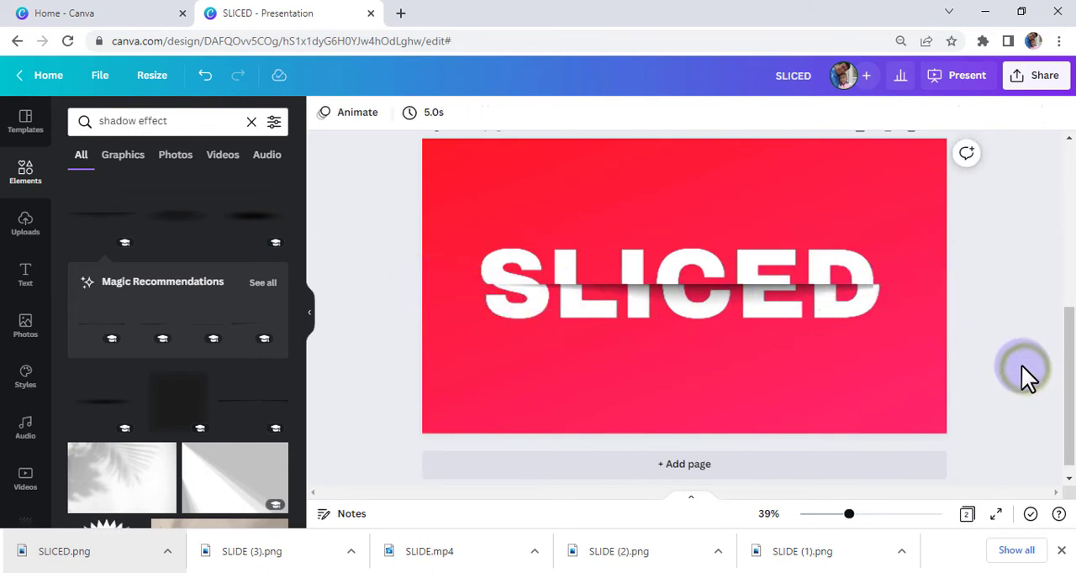
Select the SLICED image and its shadow together and rotate them slightly counterclockwise so the text slants upward, centered on the page.
drag(982, 329, 771, 255)
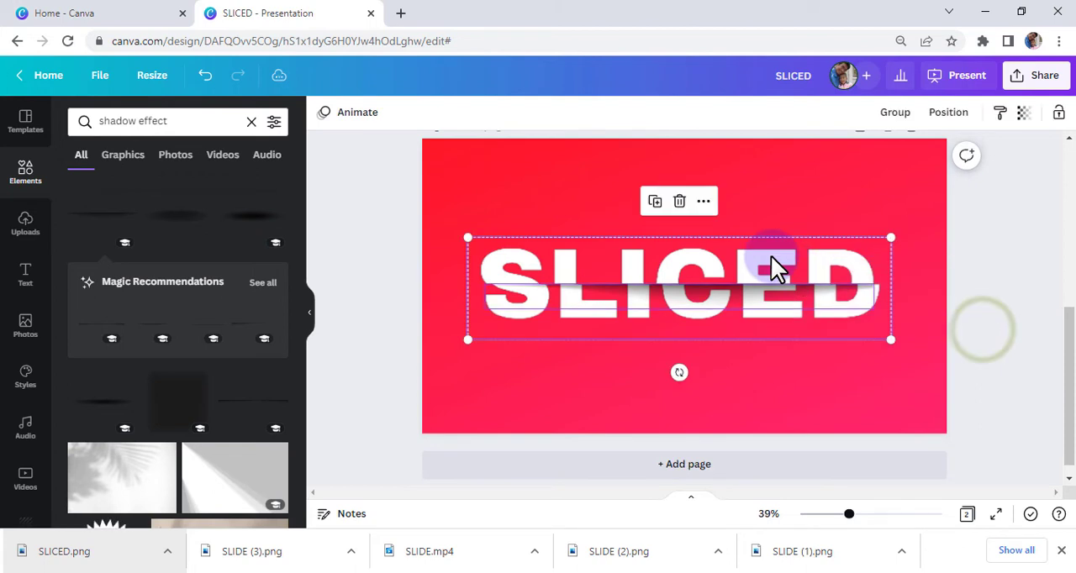
drag(682, 369, 692, 368)
drag(727, 321, 732, 319)
click(986, 368)
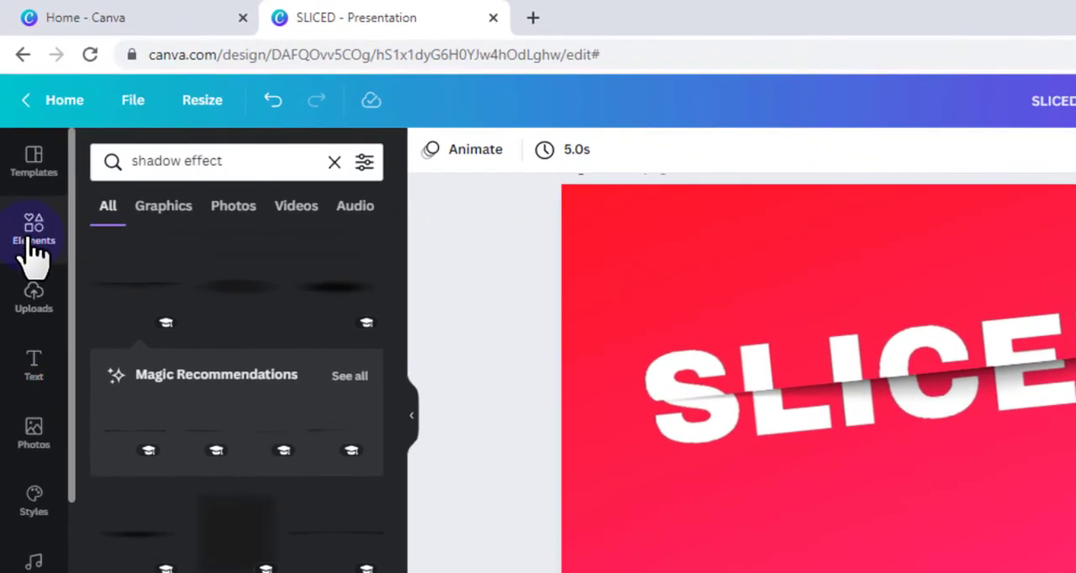
Search the elements for canva, add the round Canva logo, and place it at a small size in the page's upper-right corner.
click(33, 248)
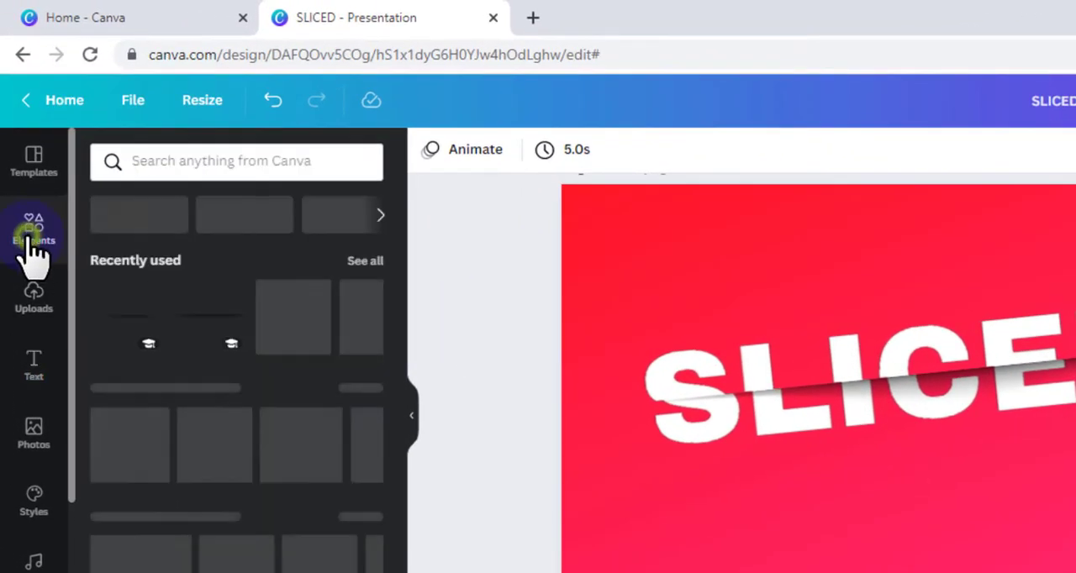
click(140, 160)
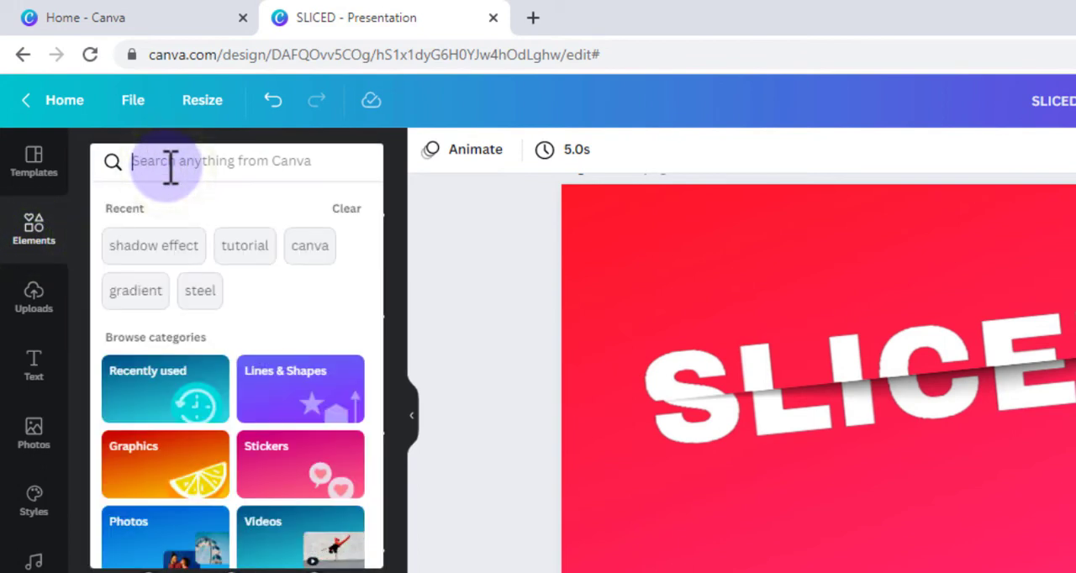
text(canva)
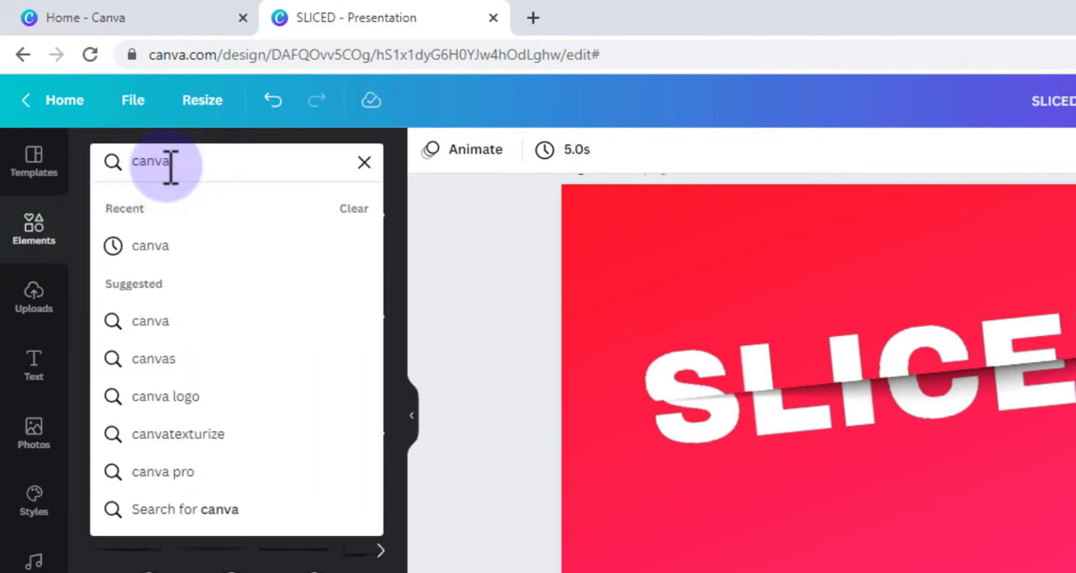
click(176, 249)
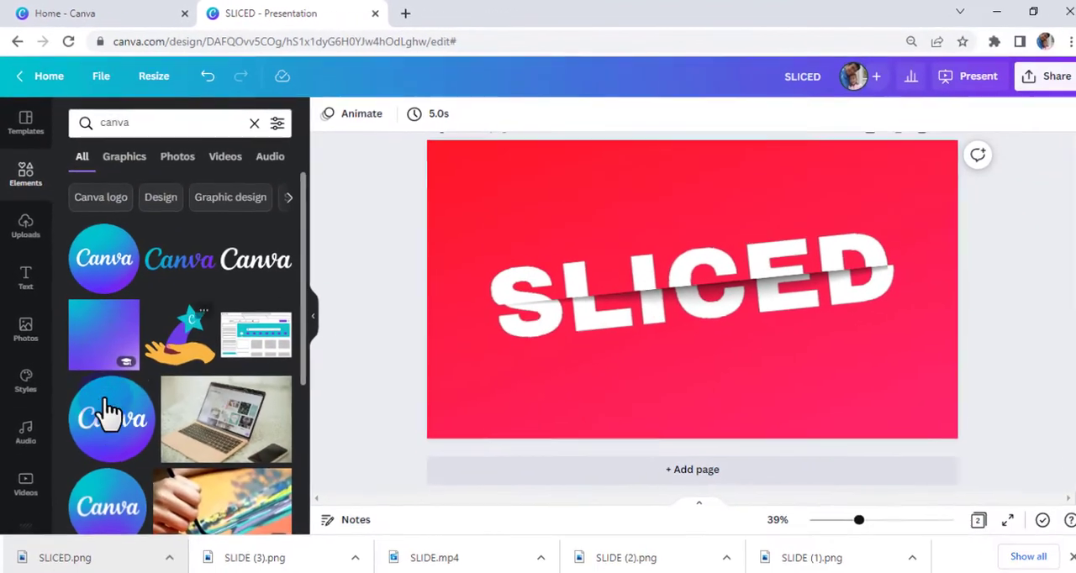
click(109, 412)
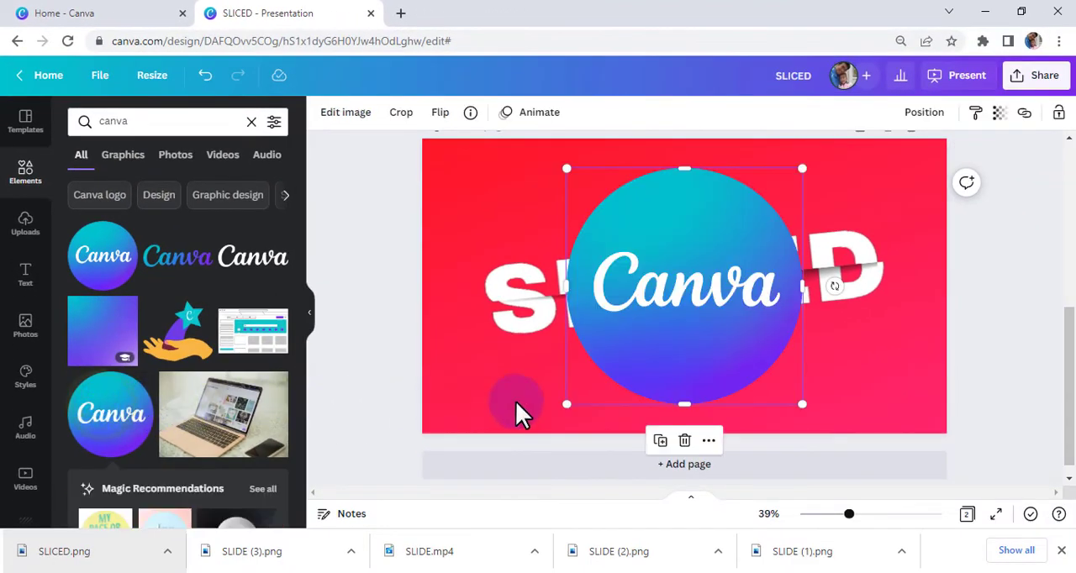
drag(566, 403, 903, 174)
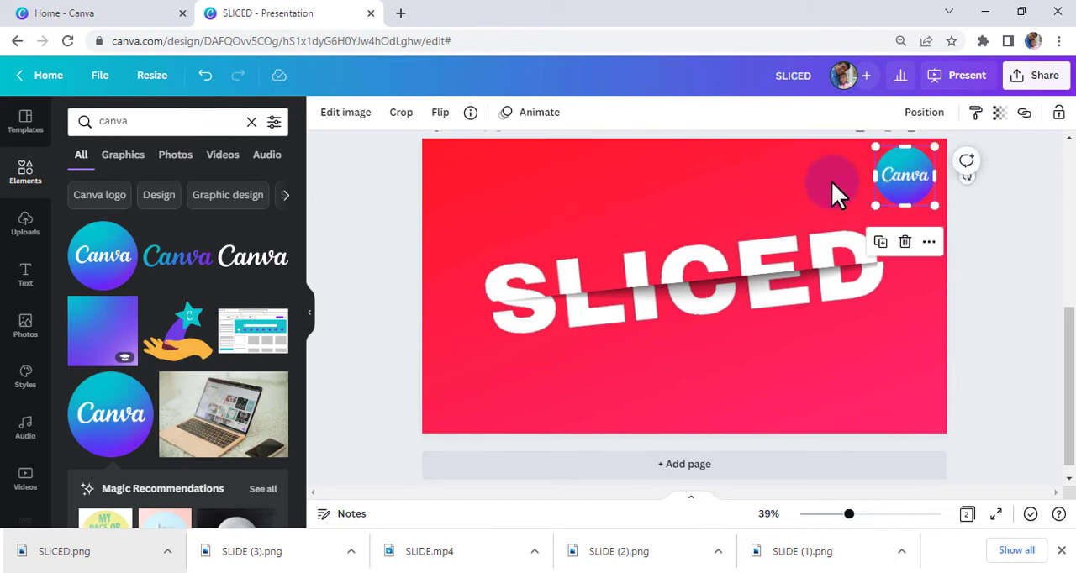
Add a subheading centered below the SLICED lettering that reads "Canva Tutorial".
click(25, 275)
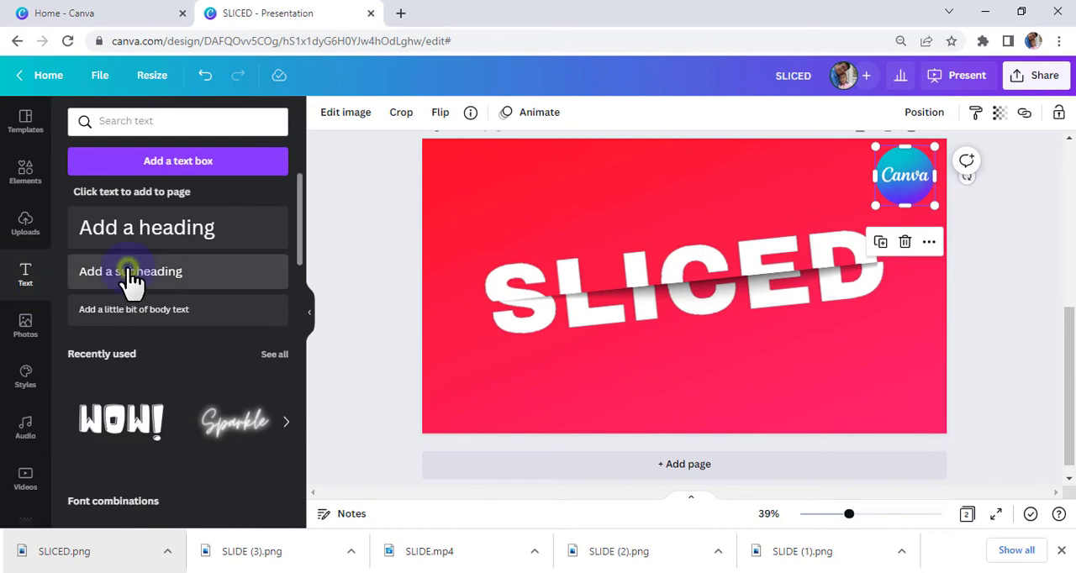
drag(130, 277, 657, 370)
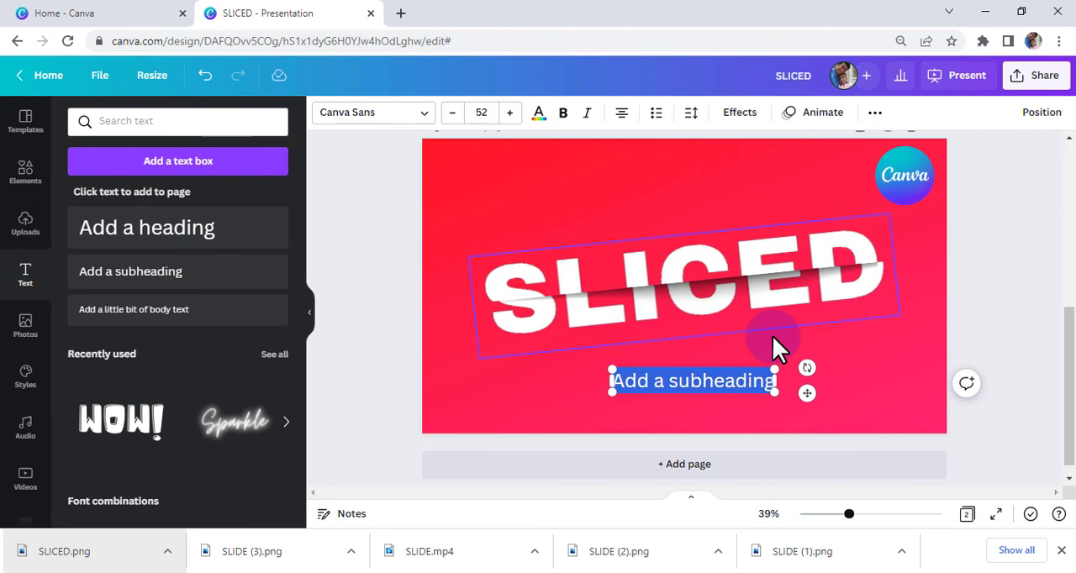
text(can)
key(BackSpace)
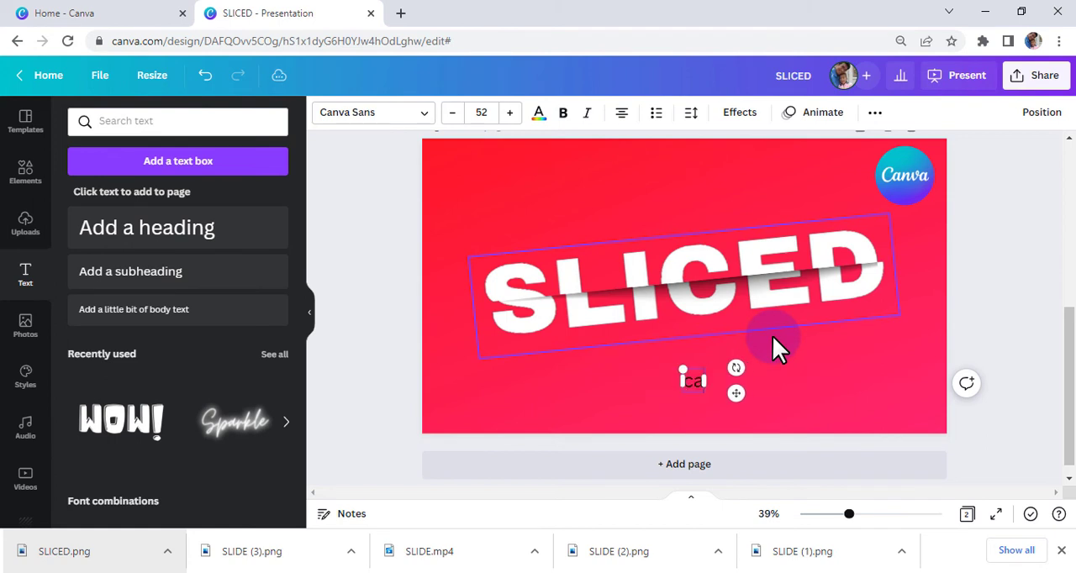
key(BackSpace)
key(BackSpace)
text(Can)
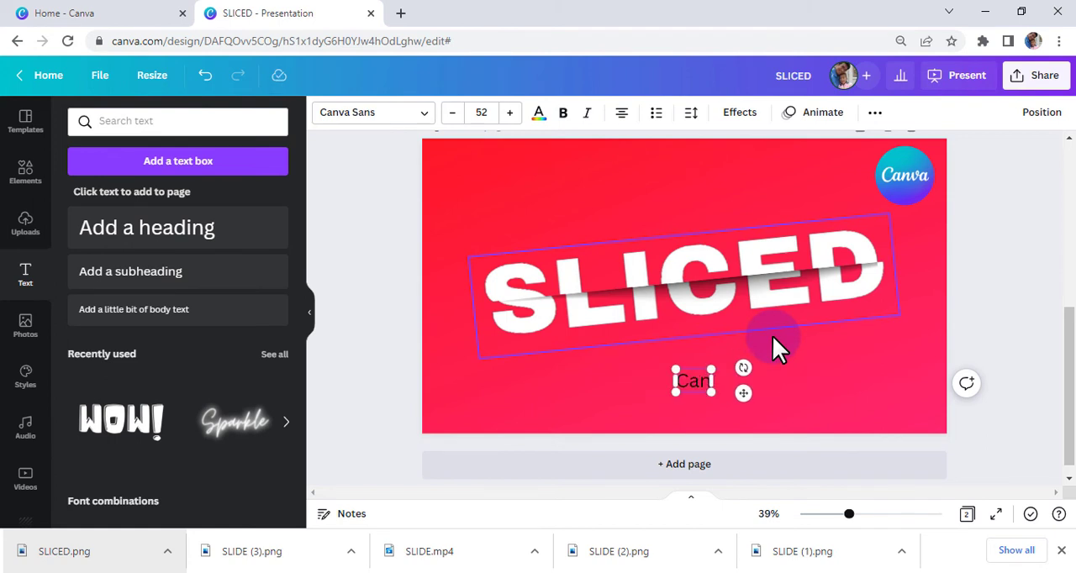
text(va Tu)
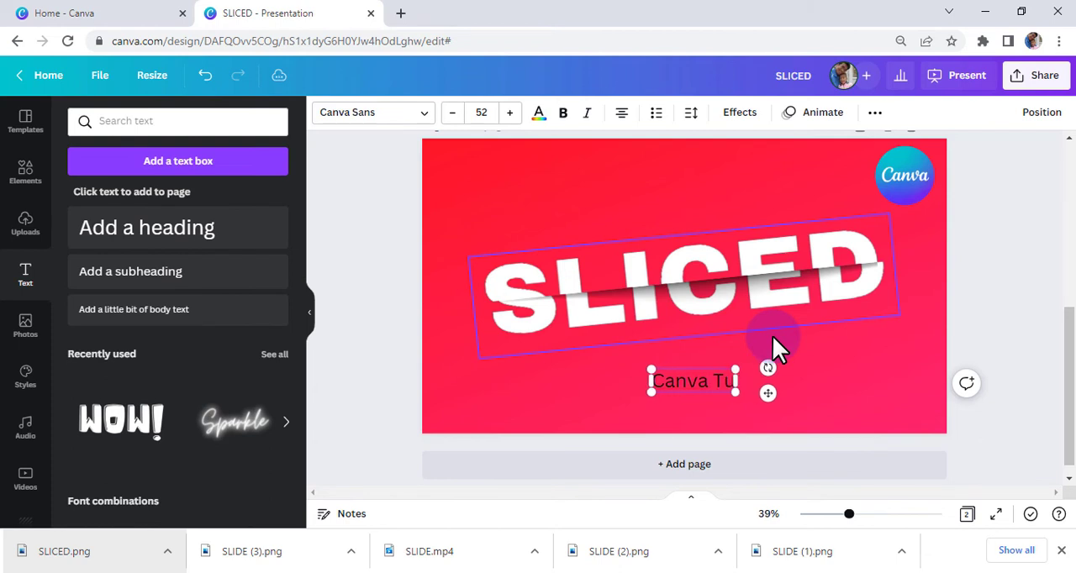
text(torial)
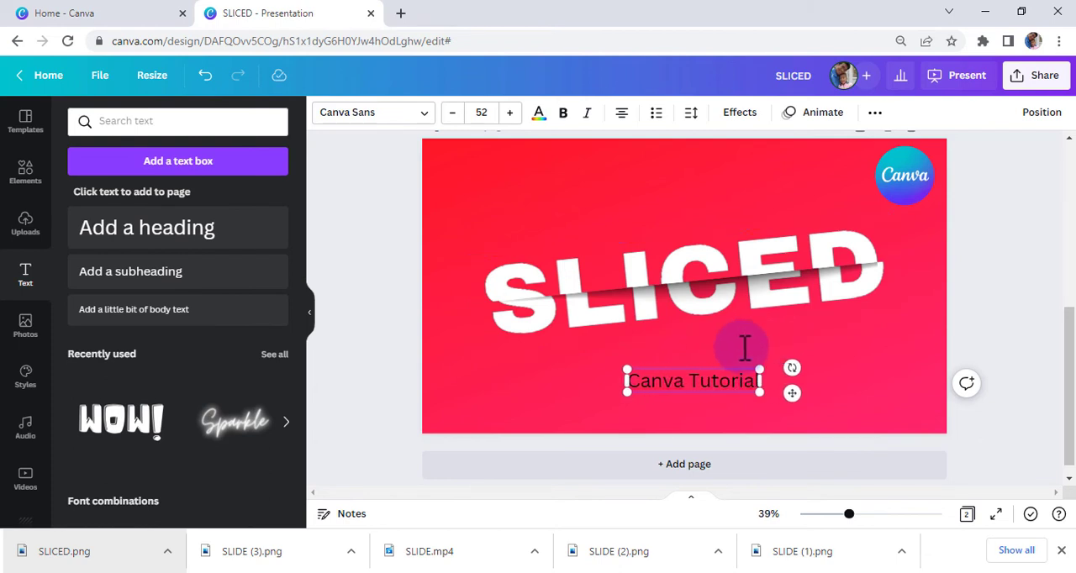
Format the whole "Canva Tutorial" subheading as bold white text with wider letter spacing.
drag(640, 383, 744, 393)
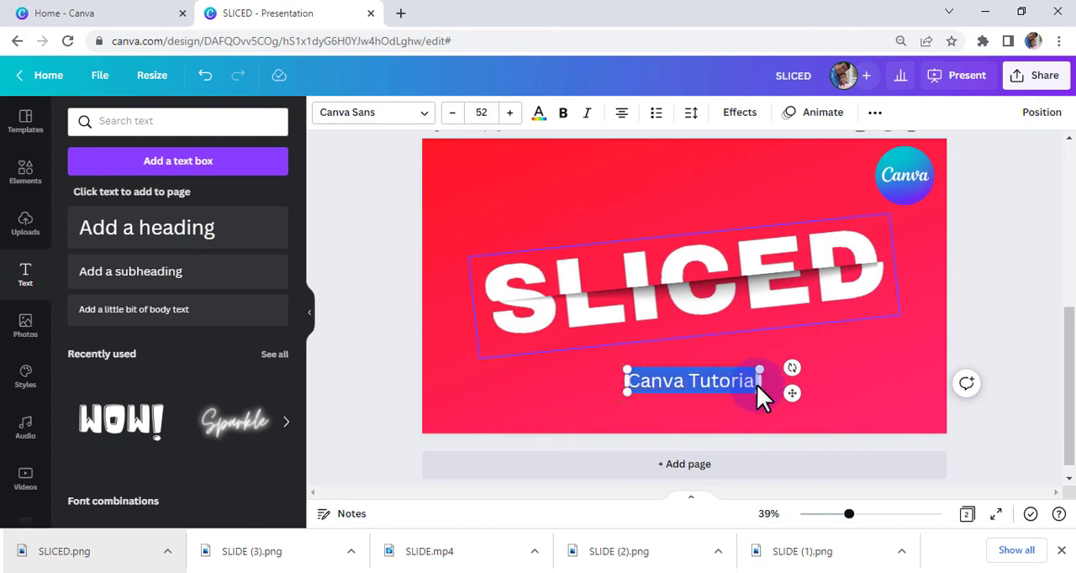
click(563, 112)
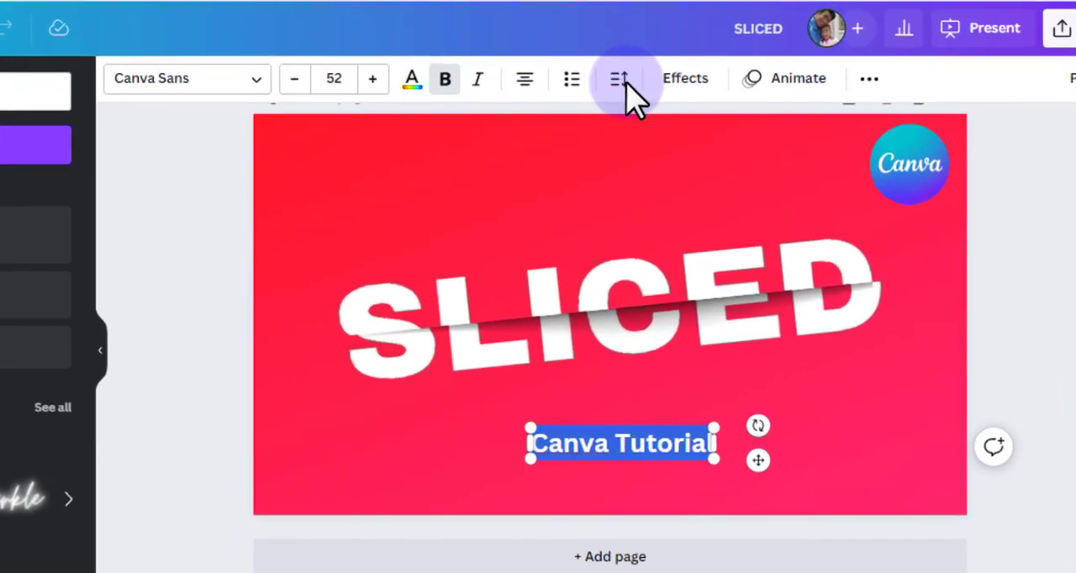
click(620, 80)
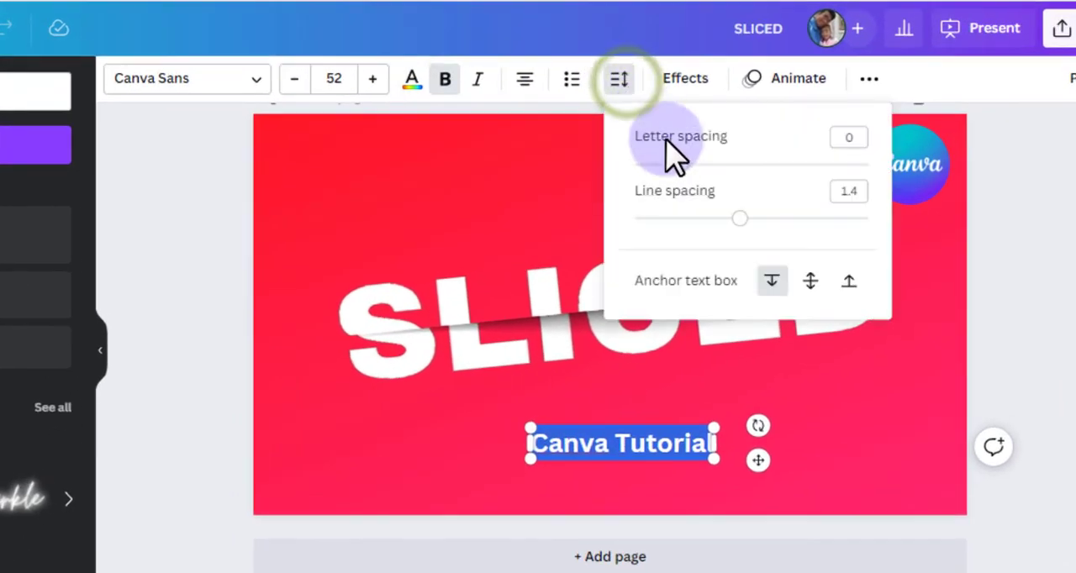
drag(681, 162, 721, 164)
click(411, 78)
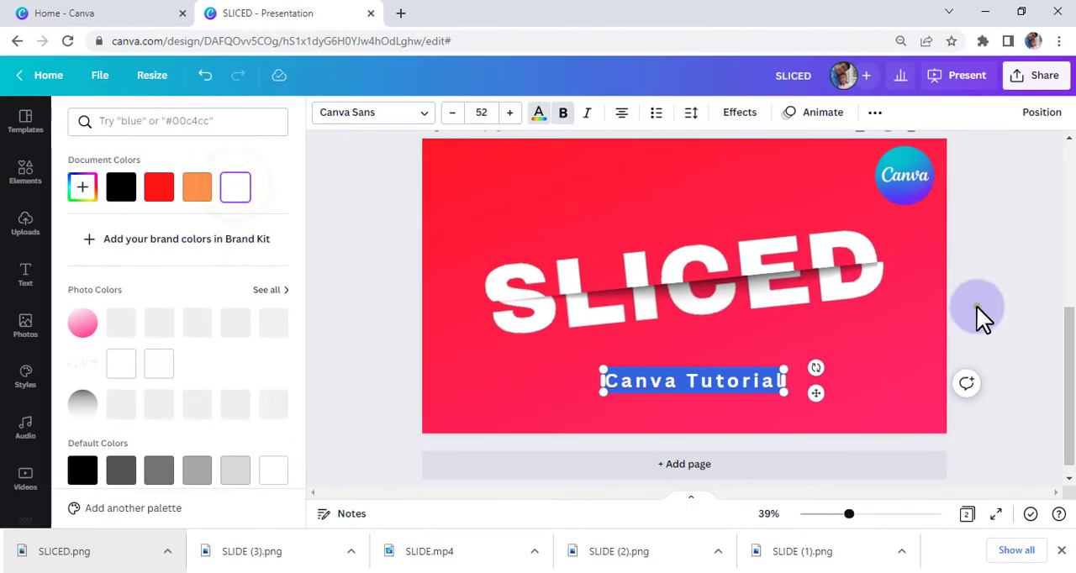
click(975, 303)
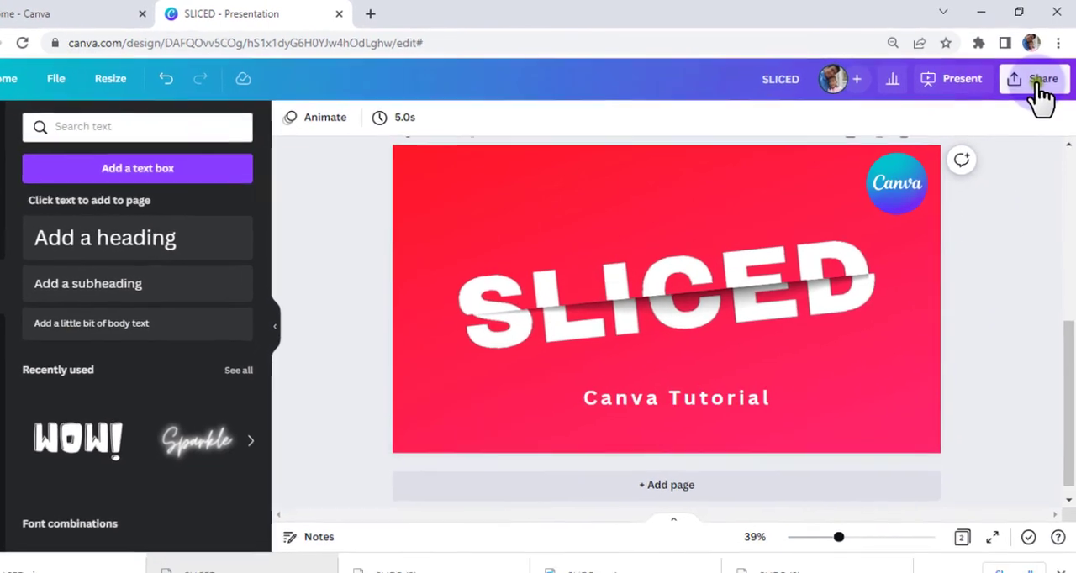
Download only page 2 of the design as a PNG and open the downloaded file SLICED (1).png.
click(1038, 80)
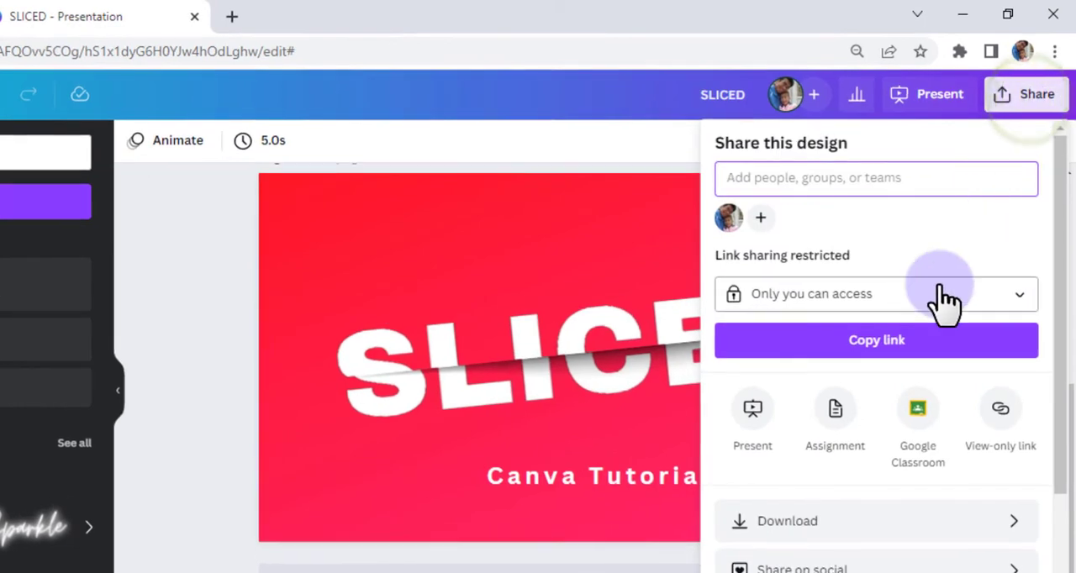
click(822, 523)
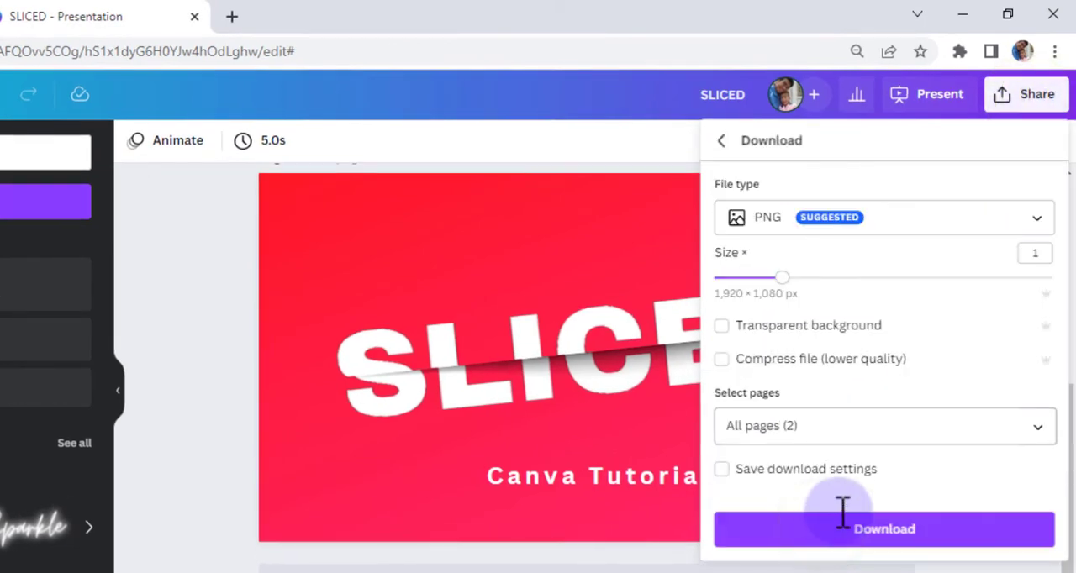
click(929, 427)
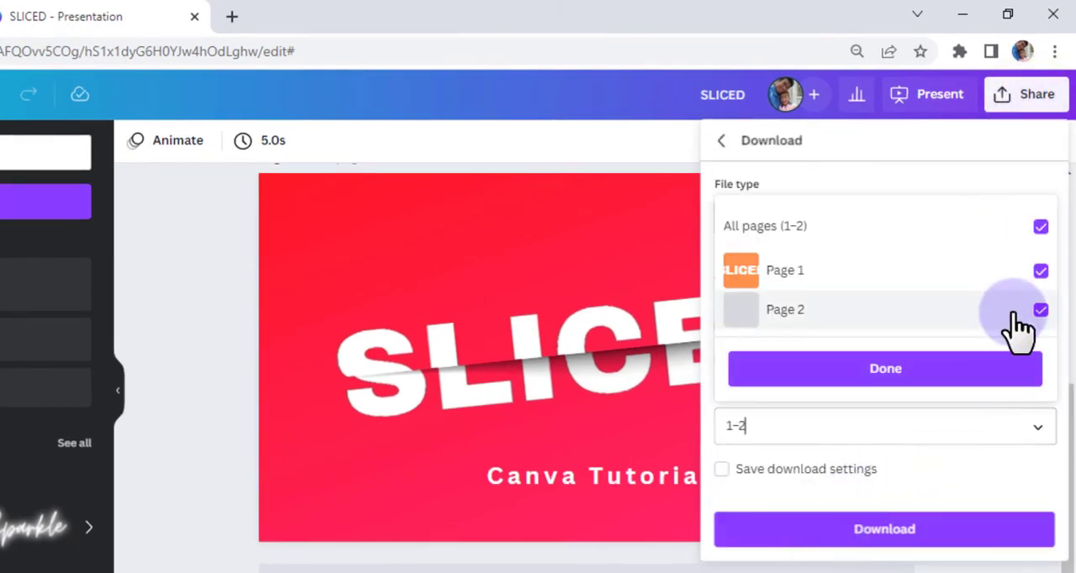
click(1040, 271)
click(885, 370)
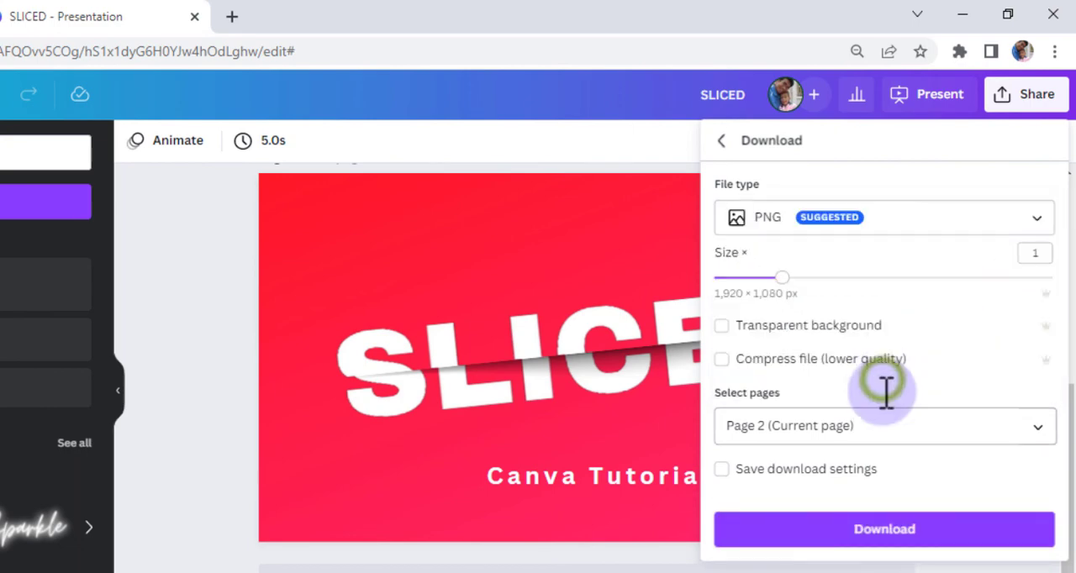
click(883, 534)
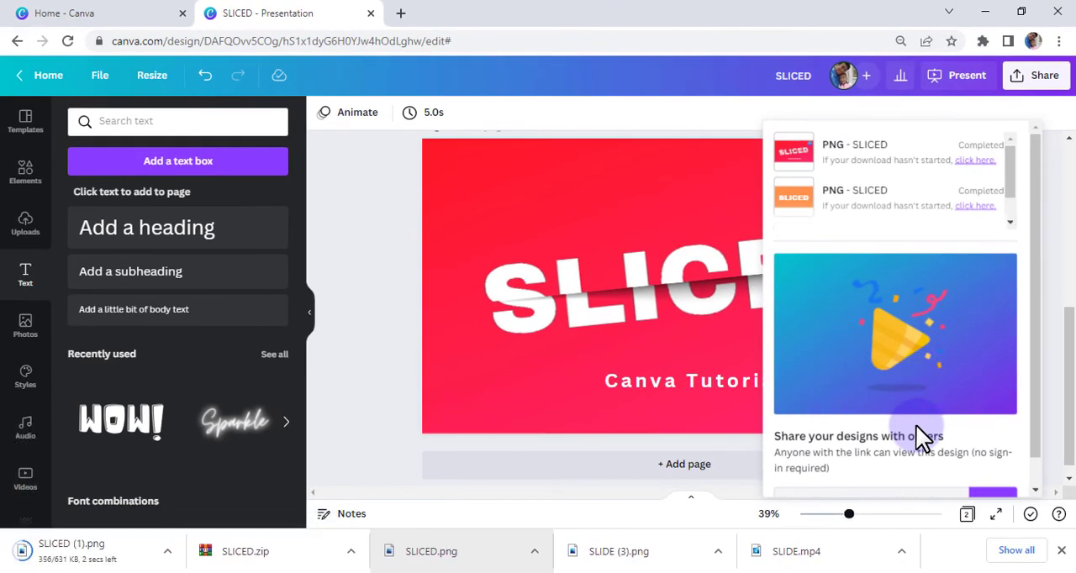
click(379, 453)
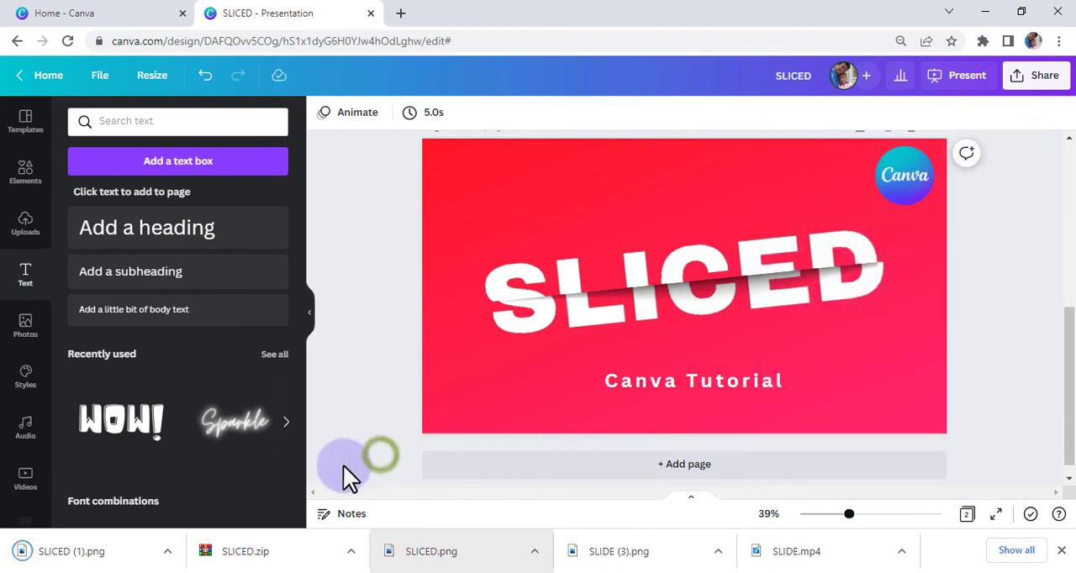
click(63, 555)
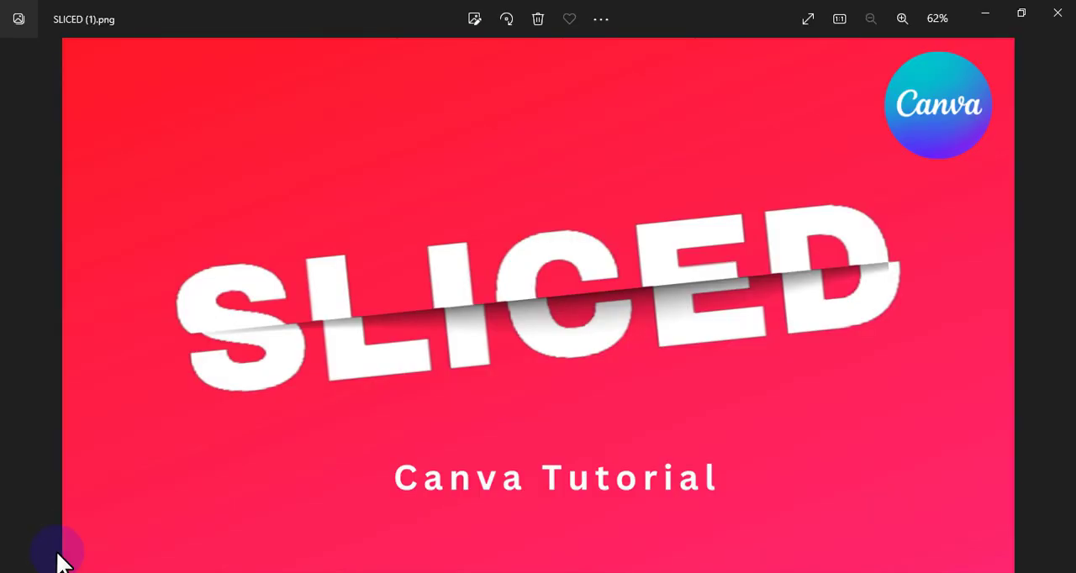